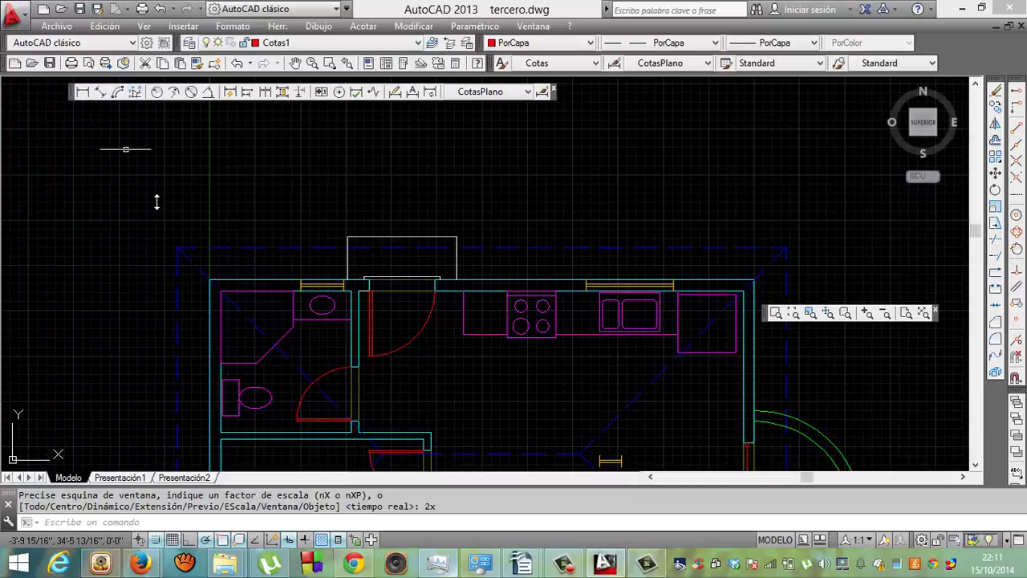
# Step: Dimension the top wall 6'-8" from the outer left corner to the bathroom partition's midpoint
pyautogui.rightClick(202, 264)
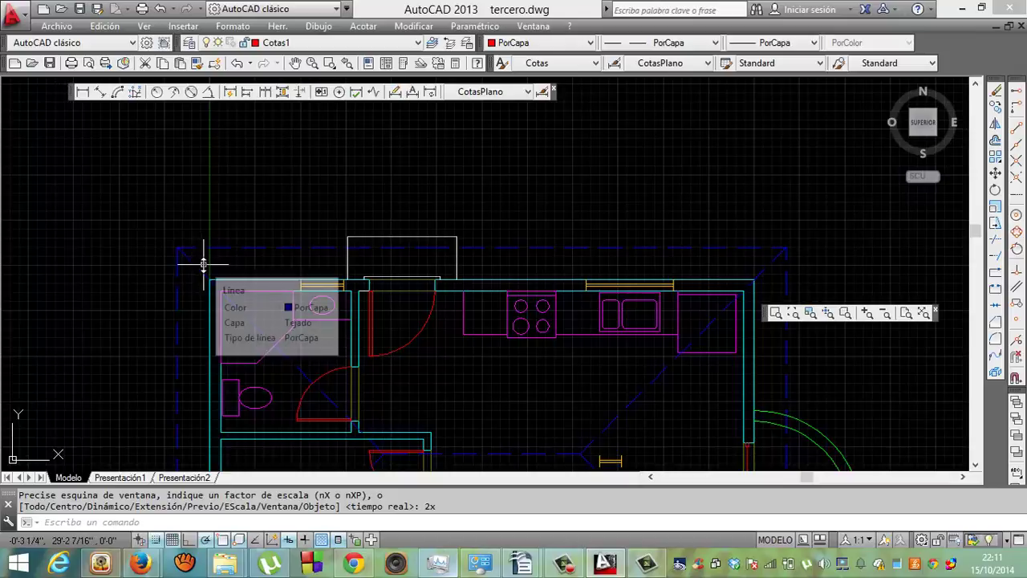
pyautogui.press('Escape')
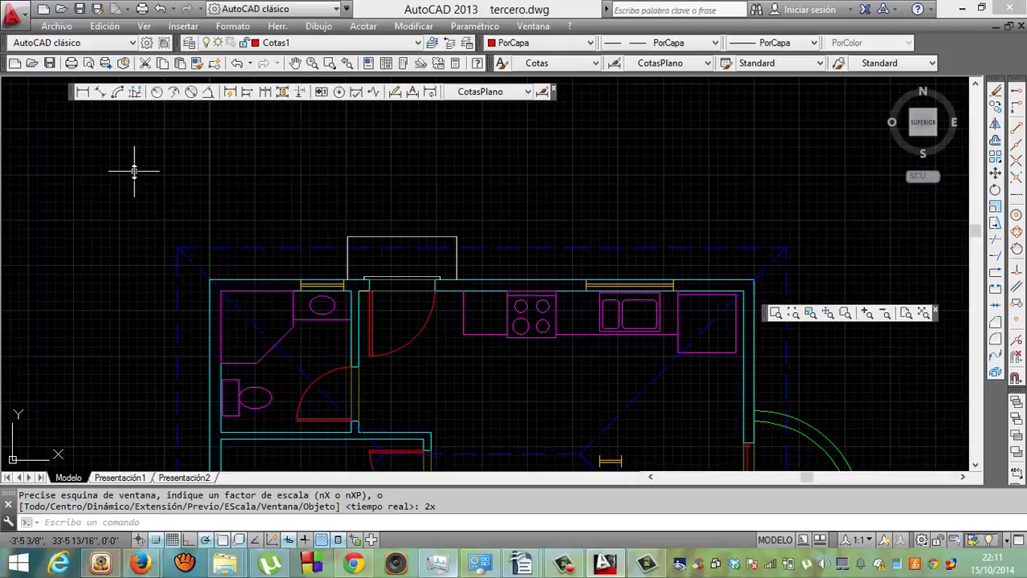
pyautogui.click(84, 93)
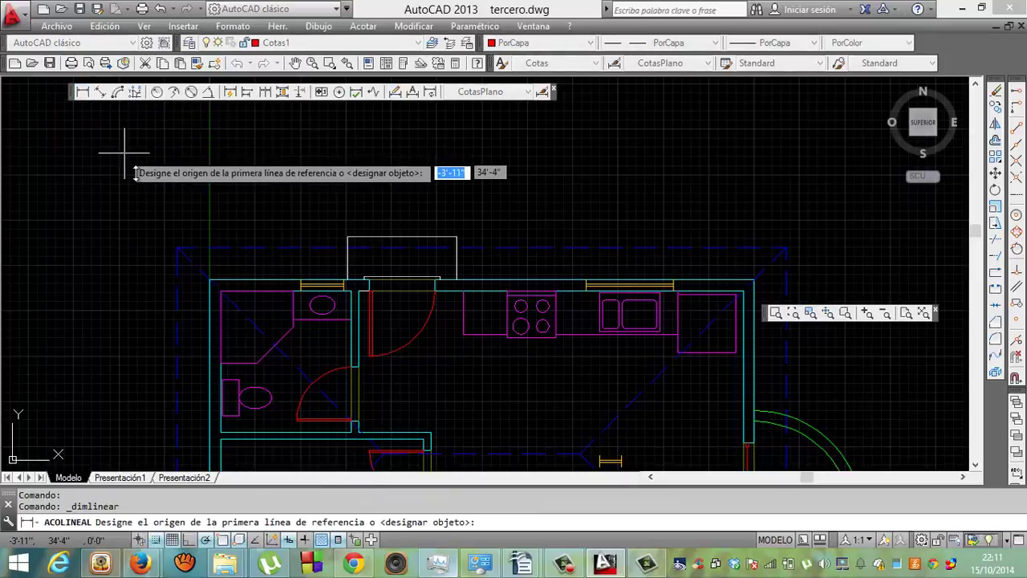
pyautogui.click(210, 280)
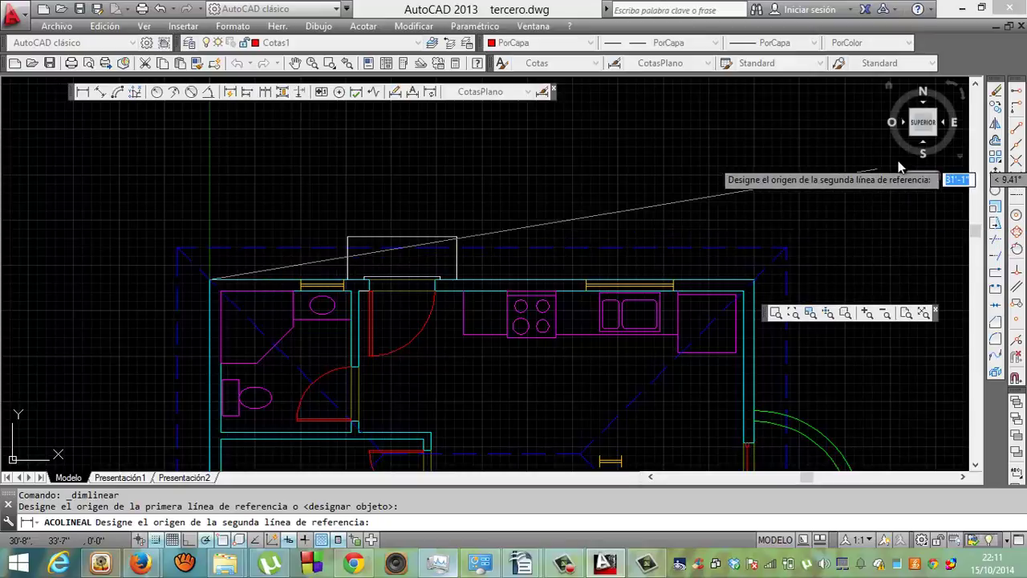
pyautogui.click(1018, 93)
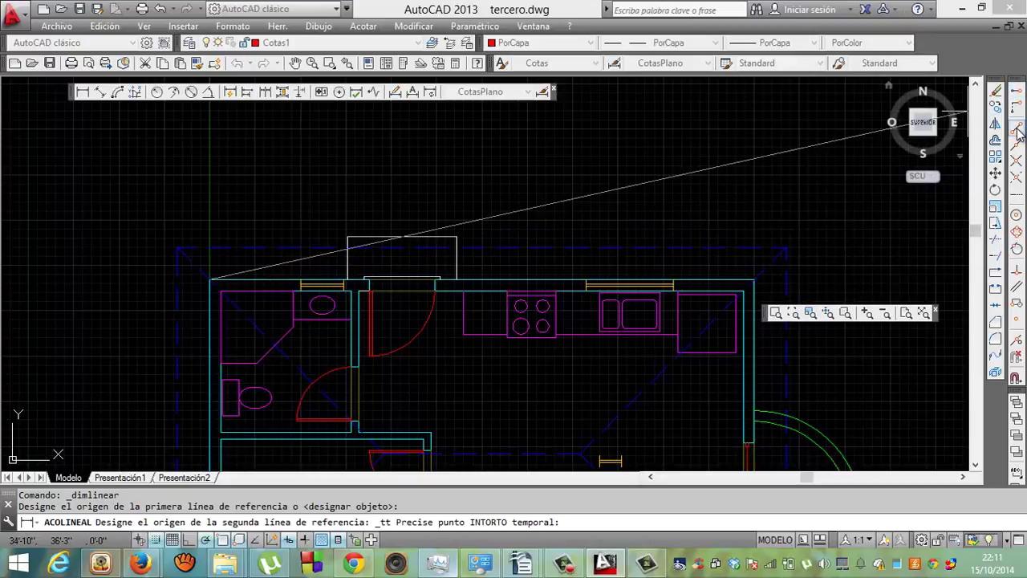
pyautogui.click(1017, 142)
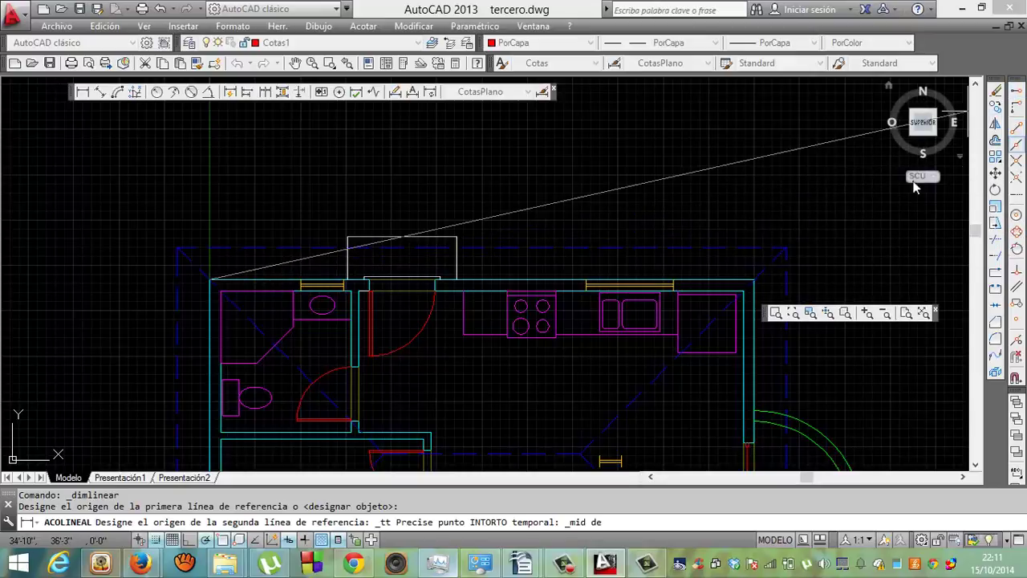
pyautogui.click(357, 371)
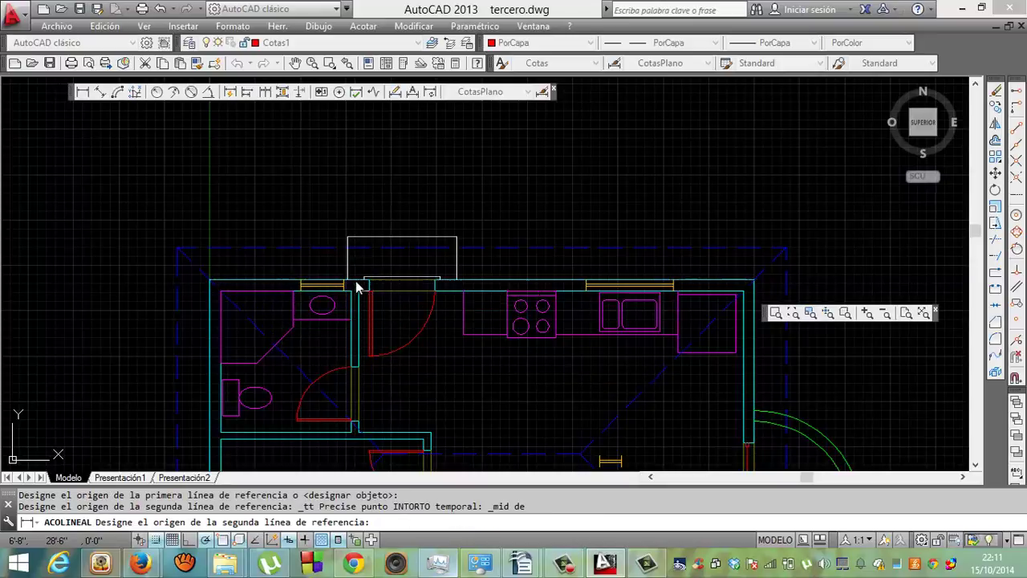
pyautogui.click(348, 186)
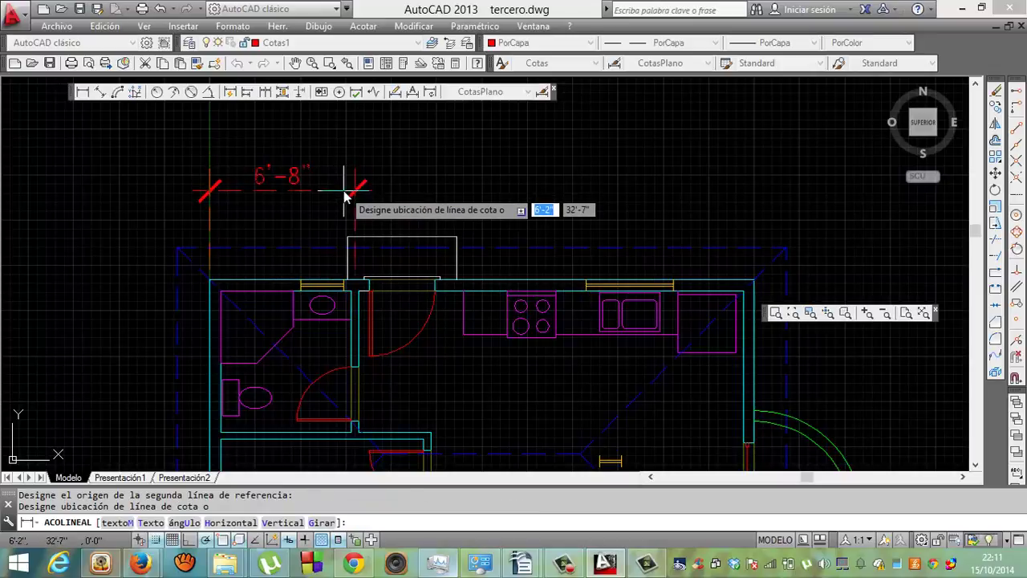
pyautogui.click(343, 193)
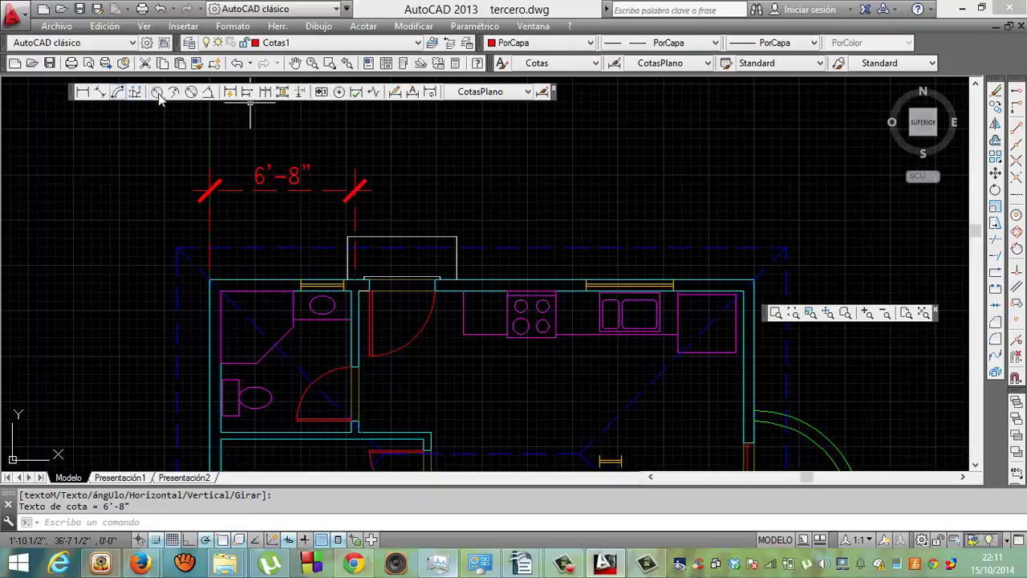
# Step: Continue the top dimension with an 18'-4" segment to the right outer wall corner
pyautogui.click(265, 92)
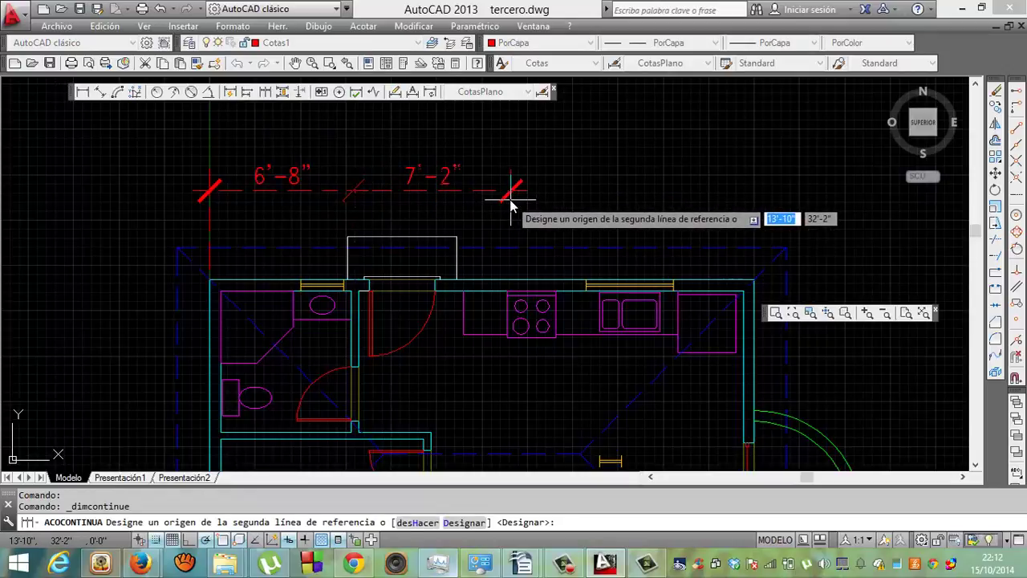
pyautogui.click(753, 298)
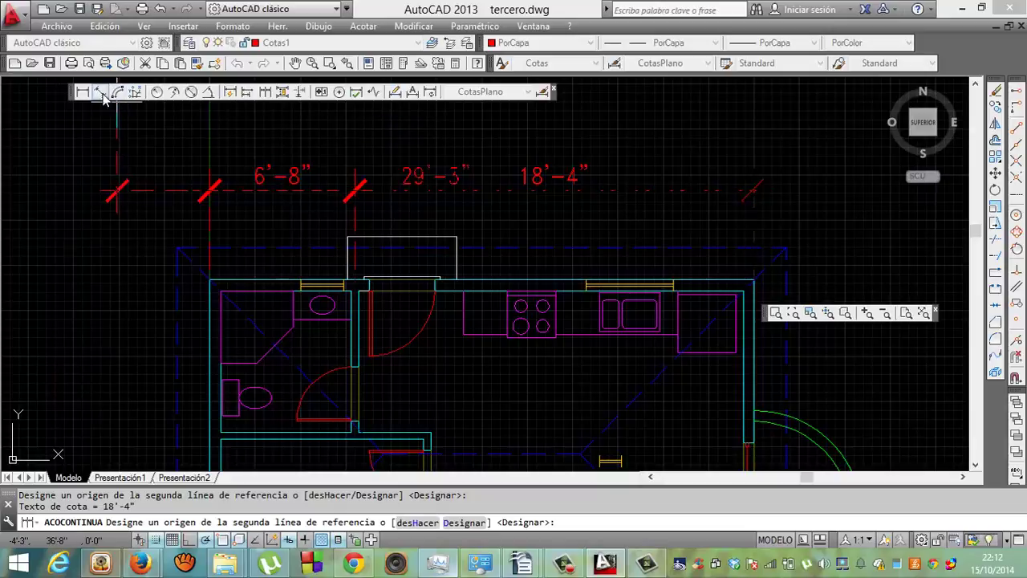
pyautogui.click(249, 94)
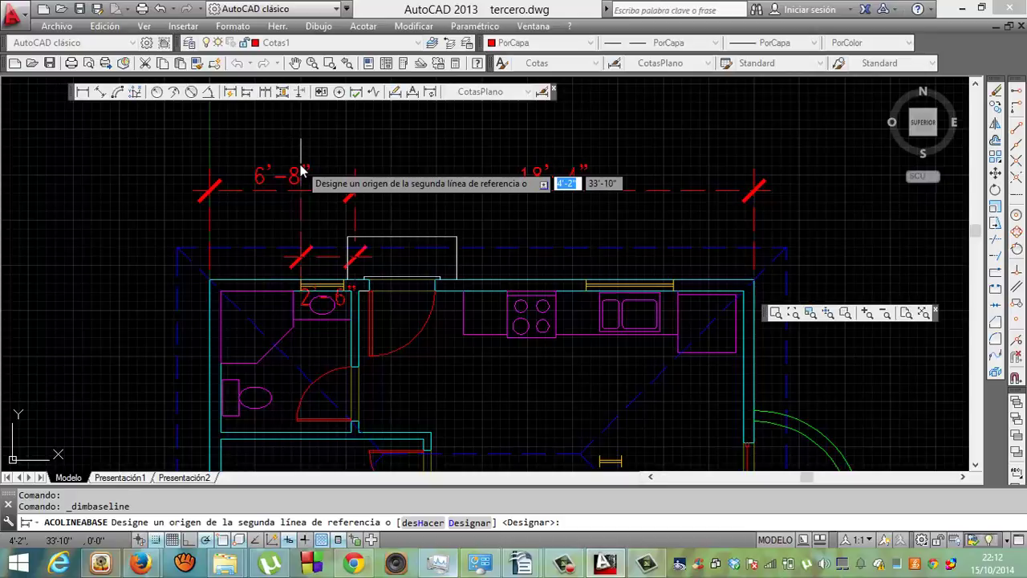
# Step: Add a 25'-0" baseline dimension from the 6'-8" one to the right wall corner
pyautogui.press('Return')
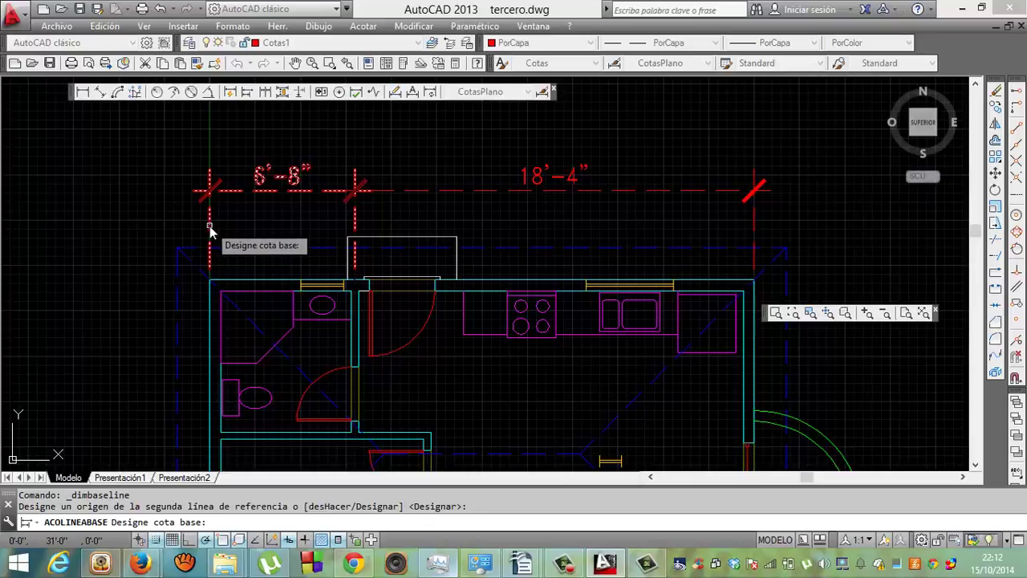
pyautogui.click(210, 228)
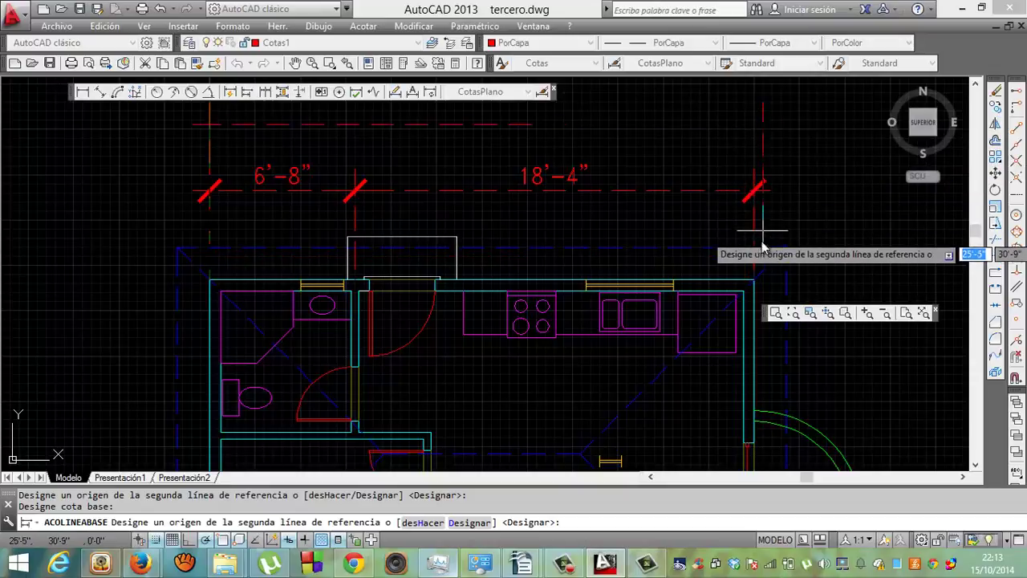
pyautogui.click(754, 281)
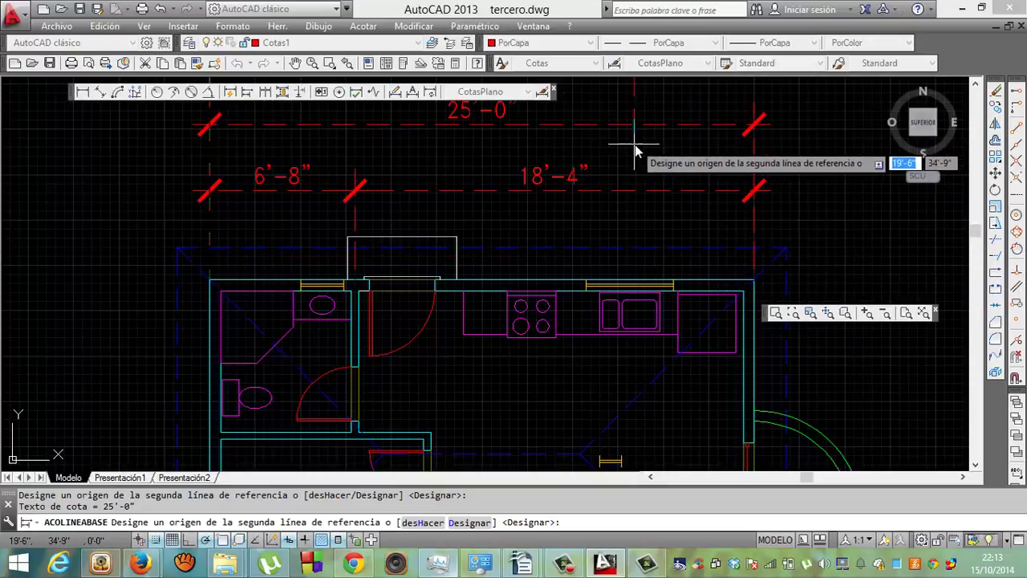
pyautogui.press('Return')
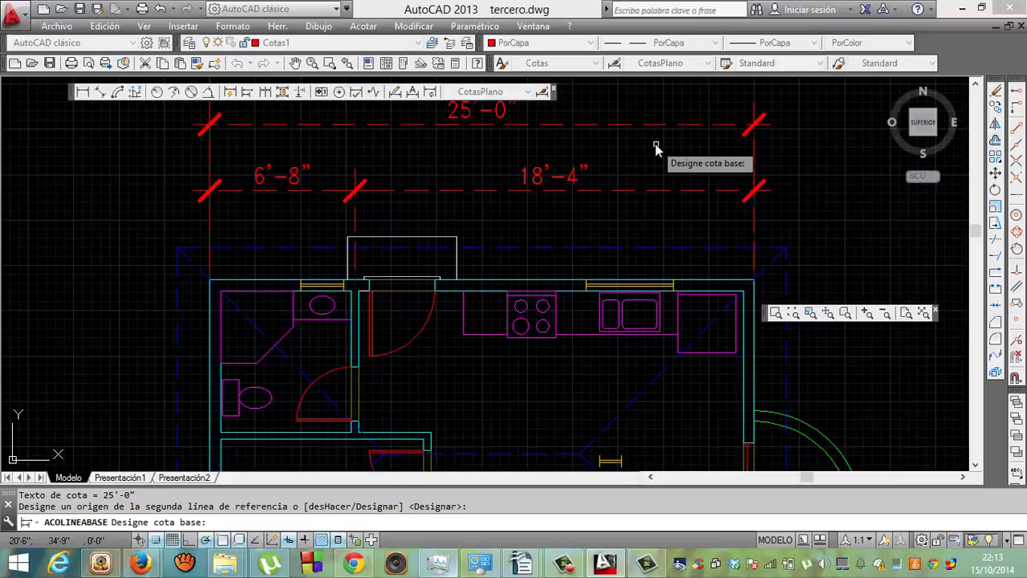
pyautogui.click(976, 84)
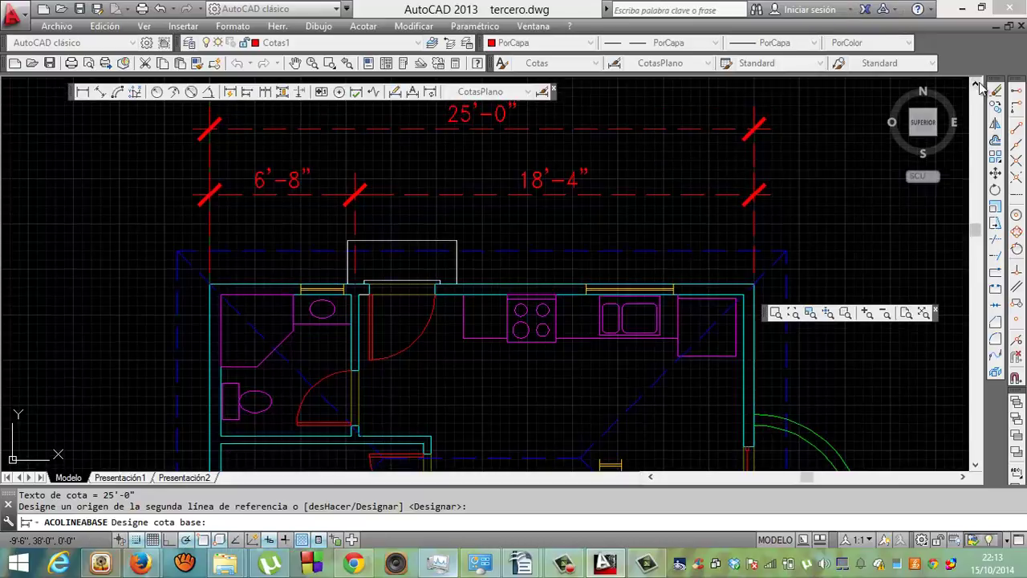
pyautogui.click(976, 84)
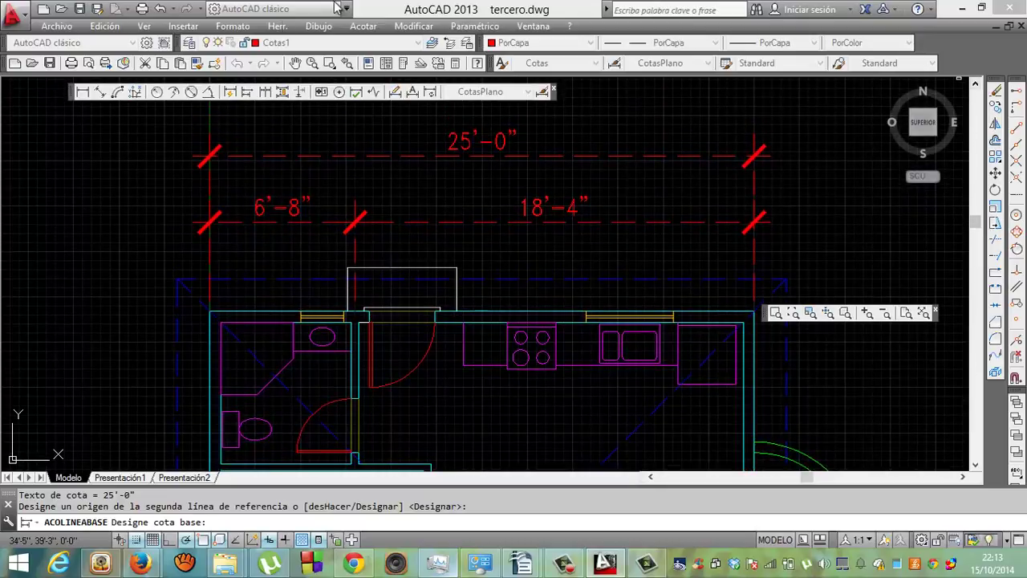
# Step: Stack a 26'-6" baseline dimension on the 25'-0" one, reaching the outer right endpoint
pyautogui.click(247, 92)
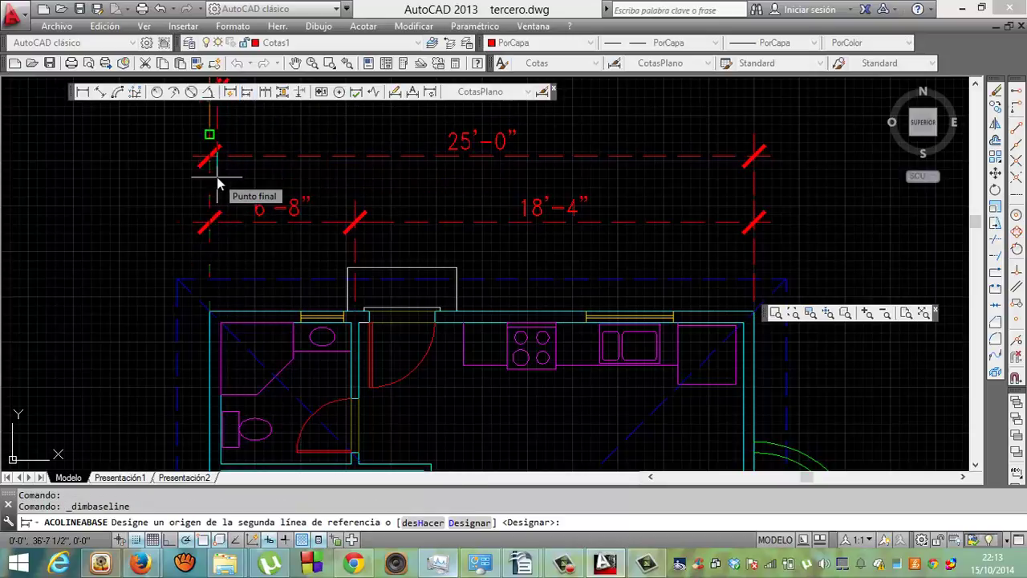
pyautogui.press('Return')
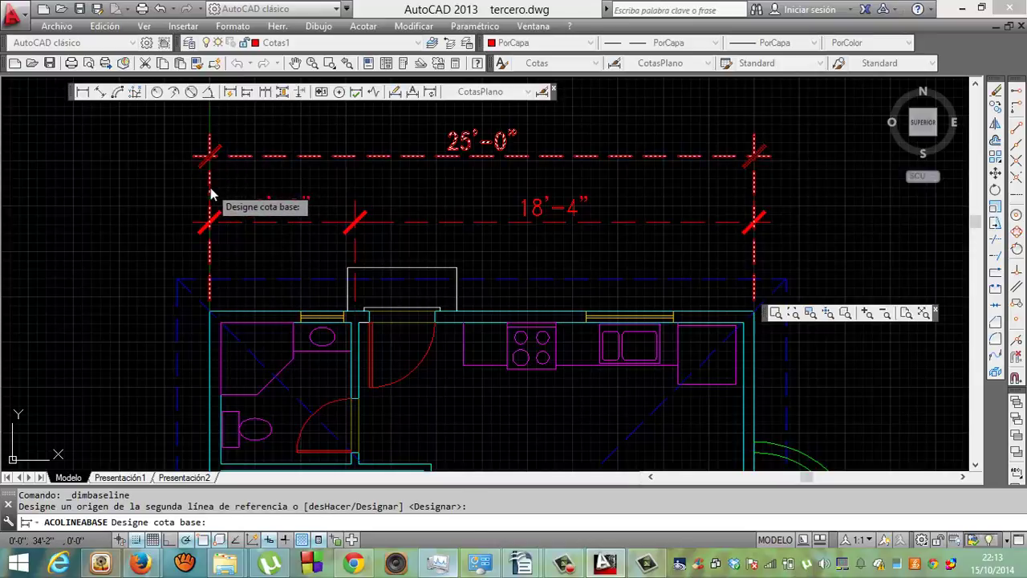
pyautogui.click(211, 193)
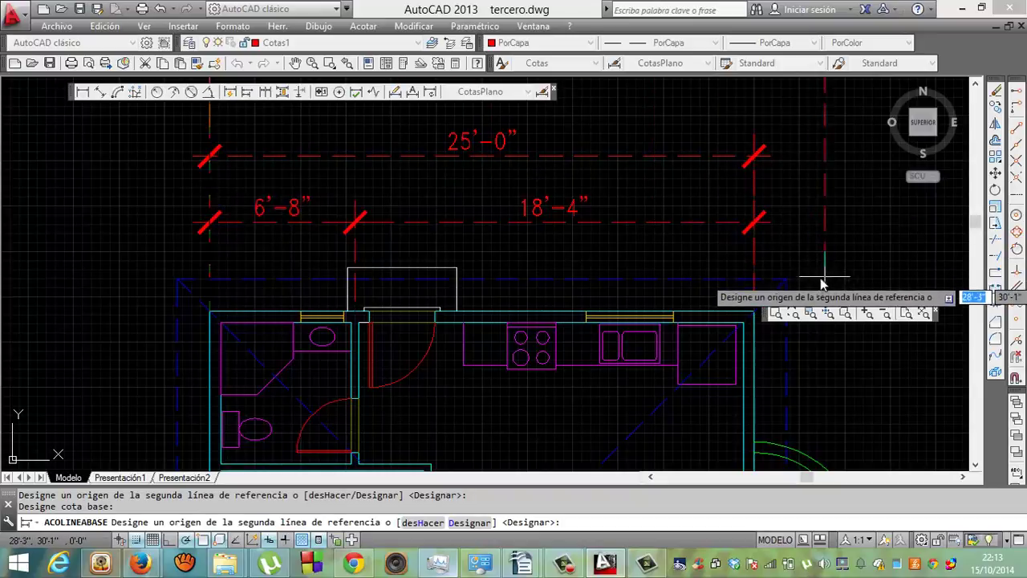
pyautogui.click(787, 282)
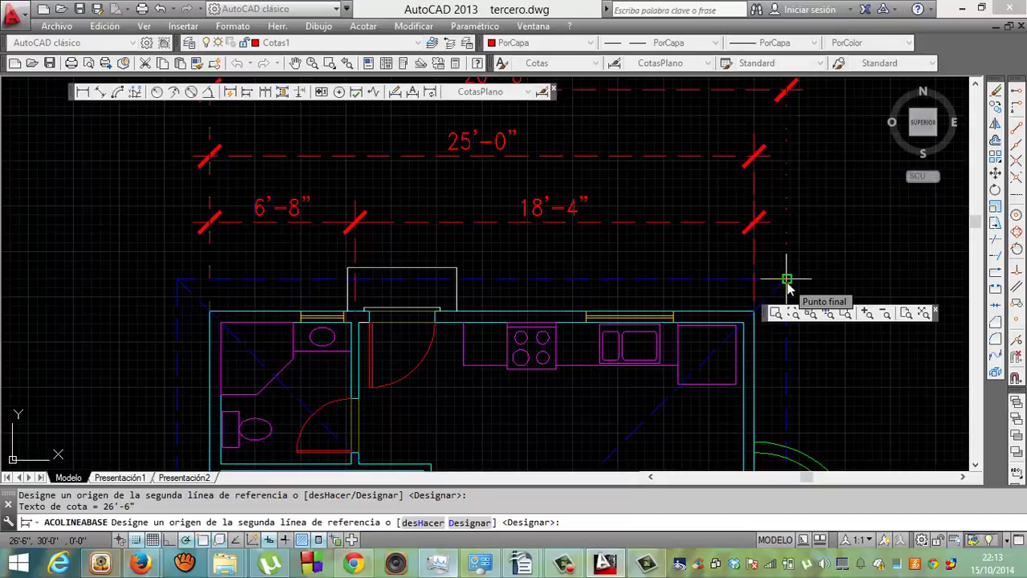
pyautogui.click(976, 85)
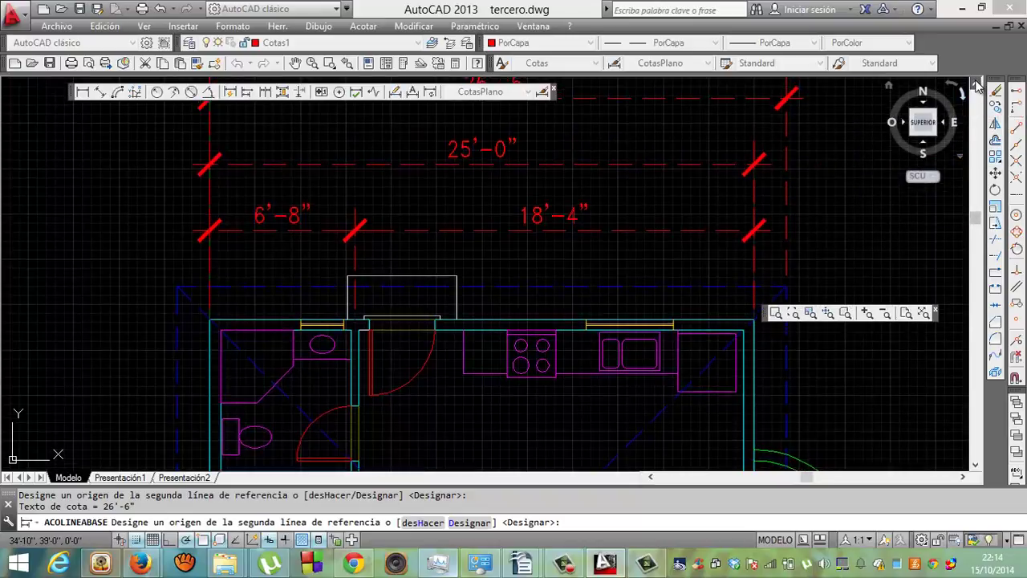
pyautogui.click(975, 85)
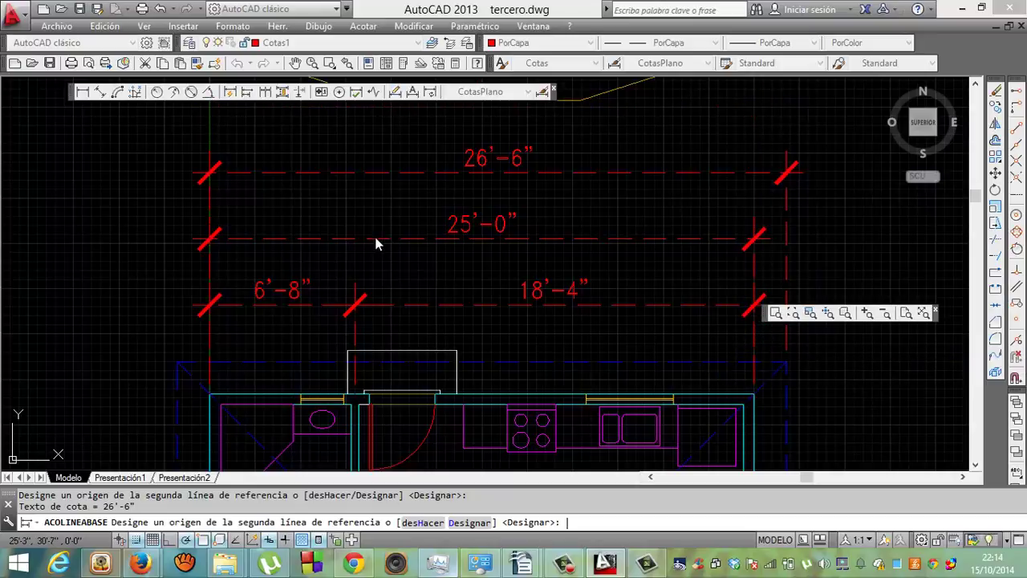
pyautogui.press('F7')
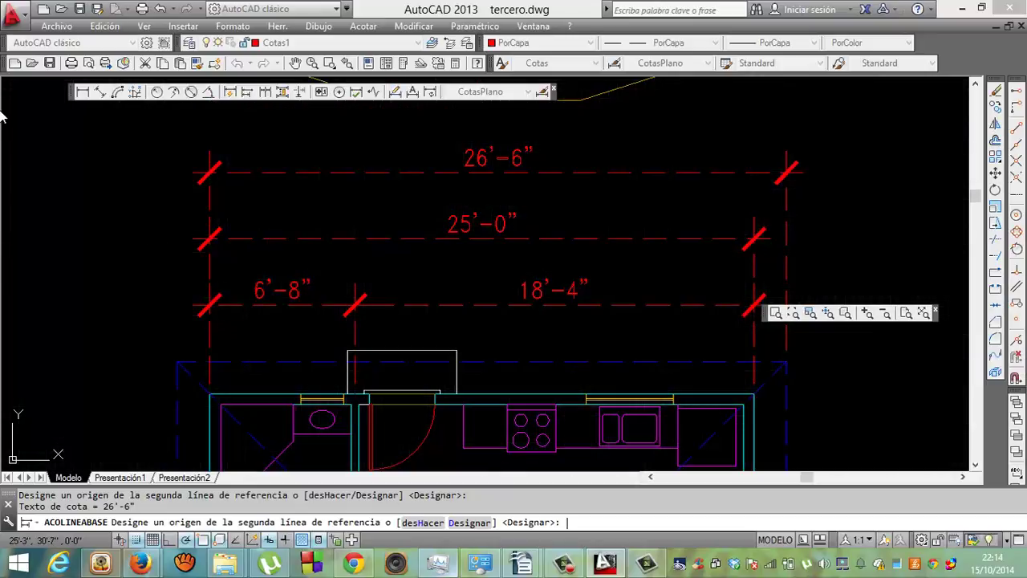
pyautogui.press('F7')
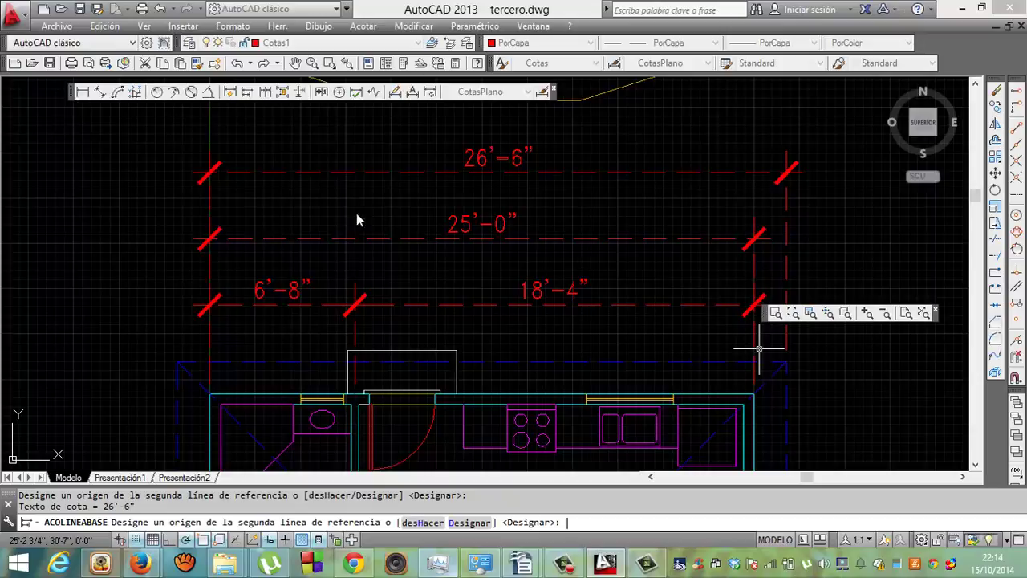
pyautogui.press('Escape')
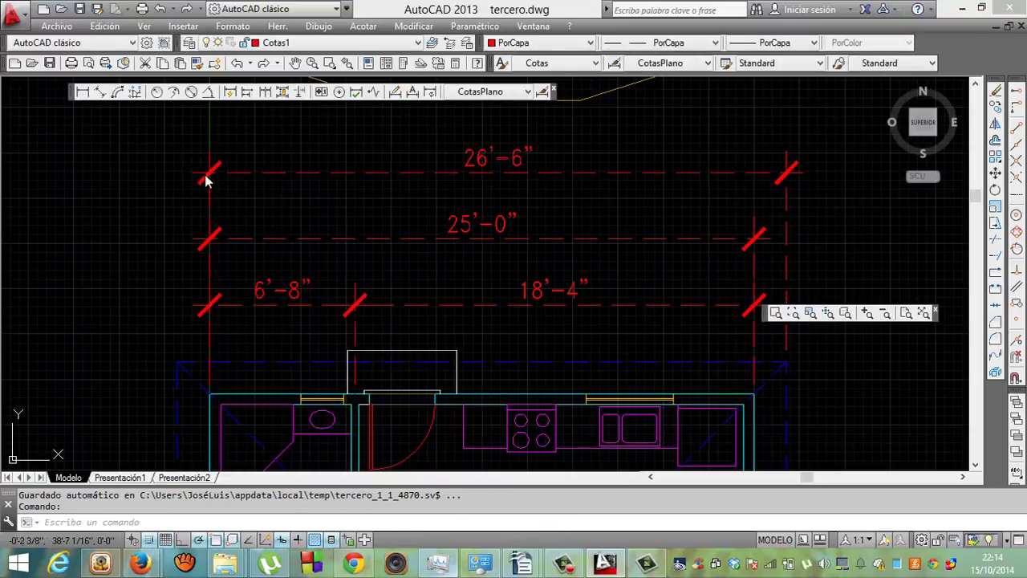
# Step: Move the 26'-6" dimension's left grip vertically above the plan's outer left corner endpoint
pyautogui.click(206, 178)
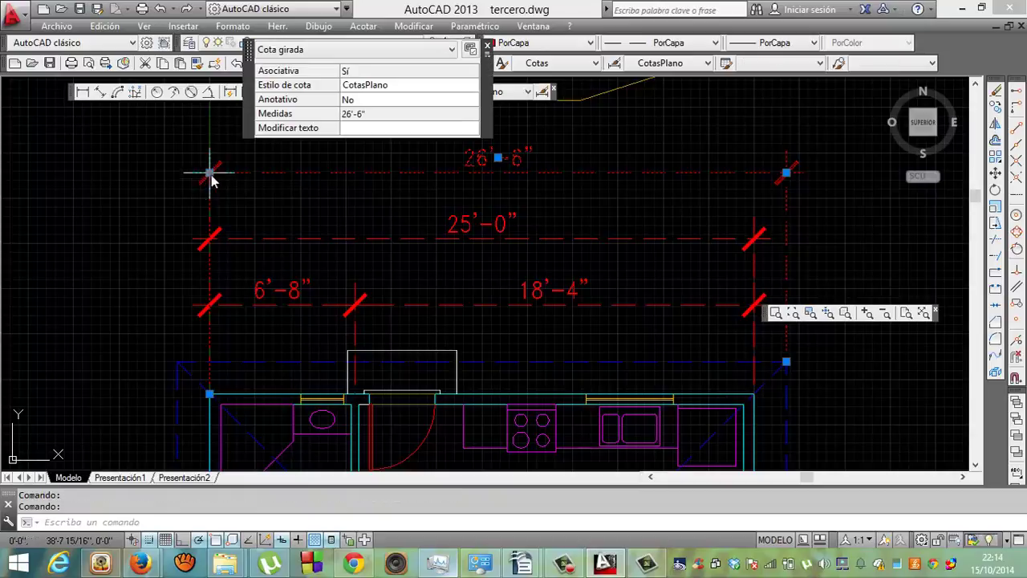
pyautogui.moveTo(209, 173)
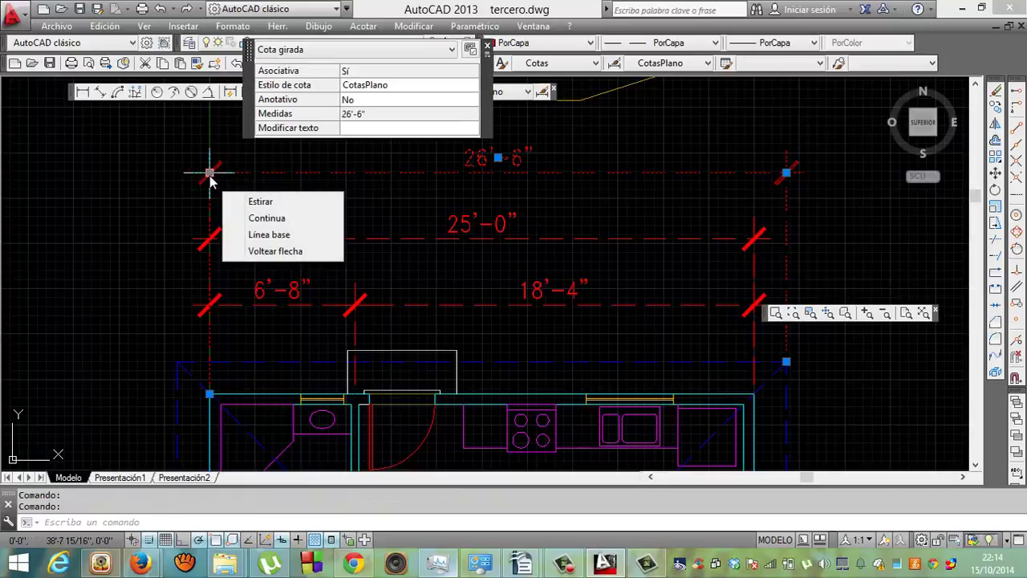
pyautogui.click(209, 172)
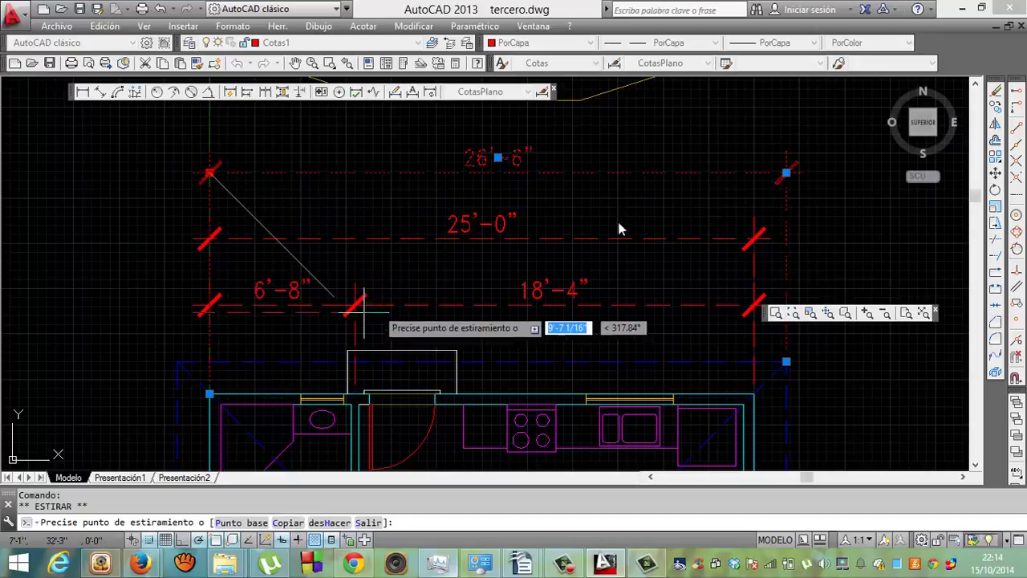
pyautogui.click(1016, 92)
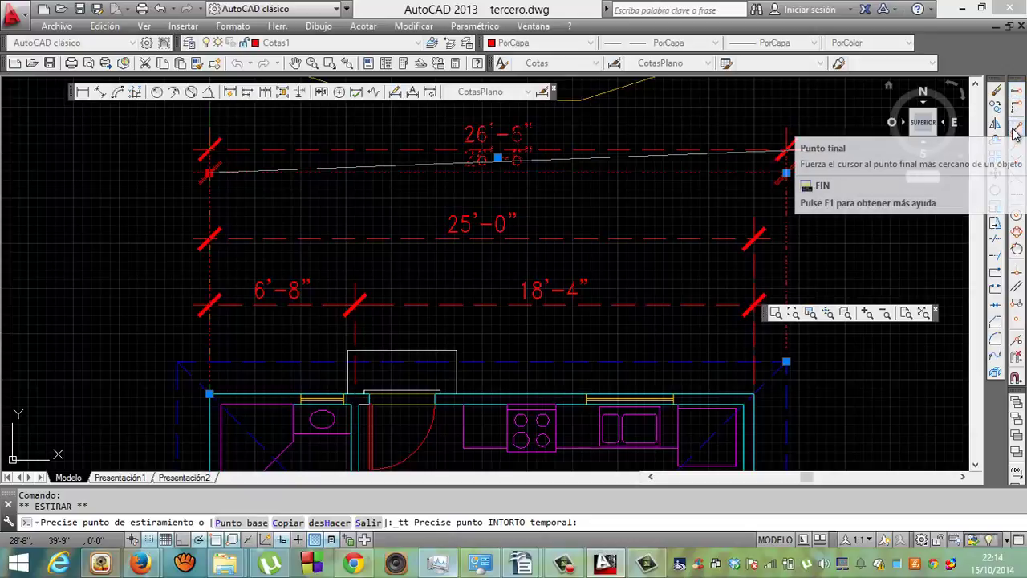
pyautogui.click(1016, 129)
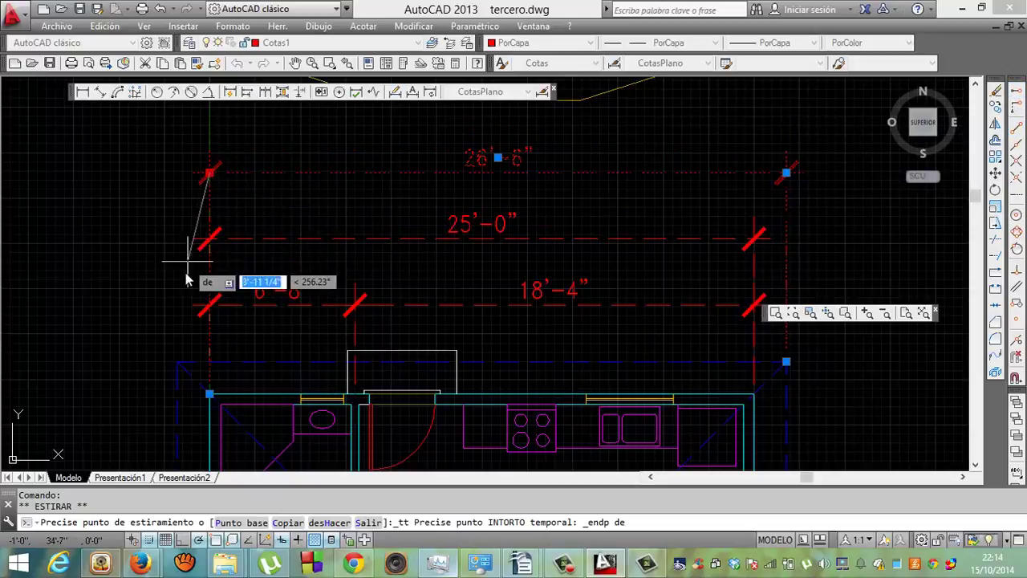
pyautogui.click(176, 362)
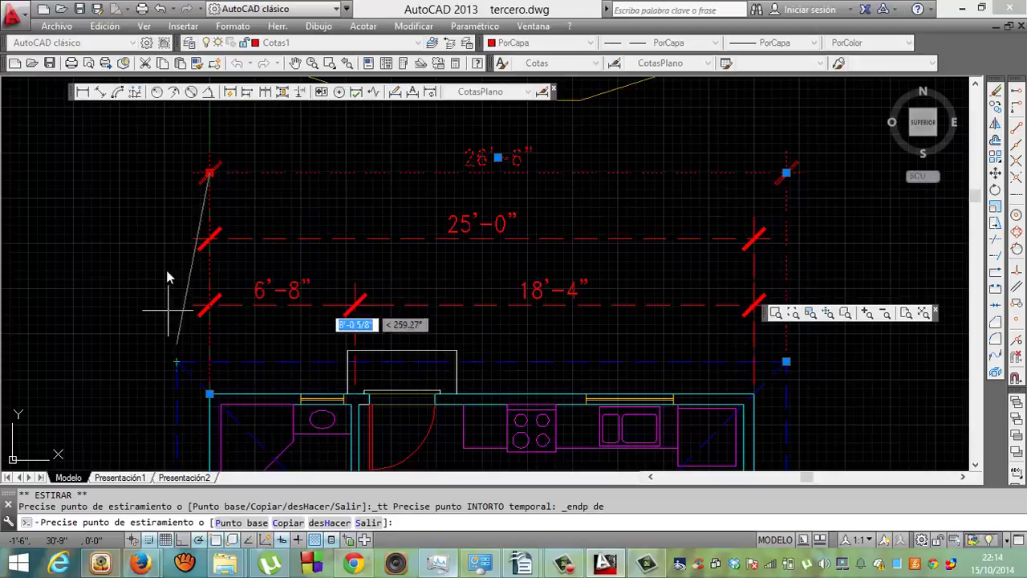
pyautogui.click(179, 172)
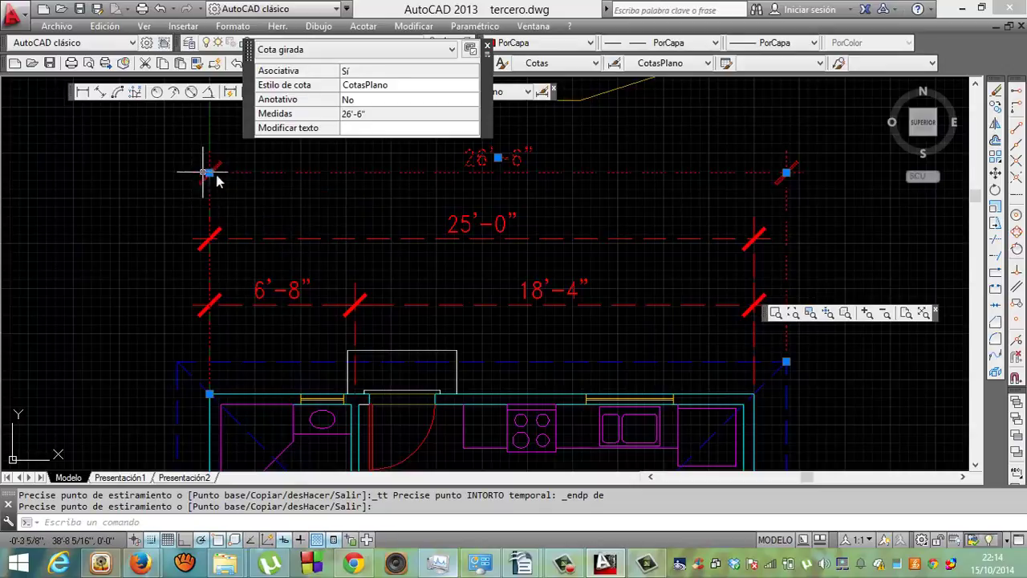
pyautogui.click(209, 173)
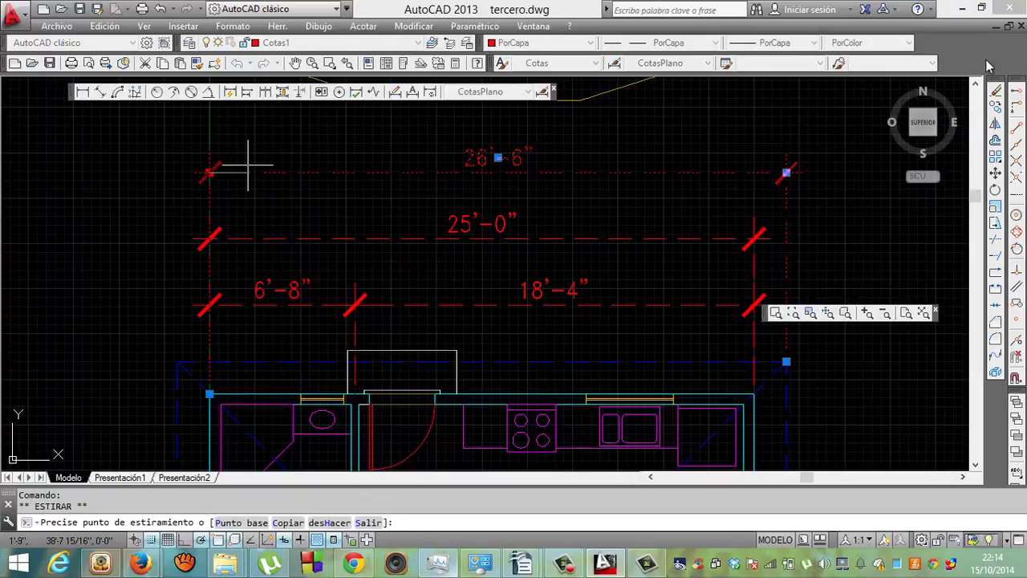
pyautogui.click(1016, 90)
pyautogui.click(1017, 136)
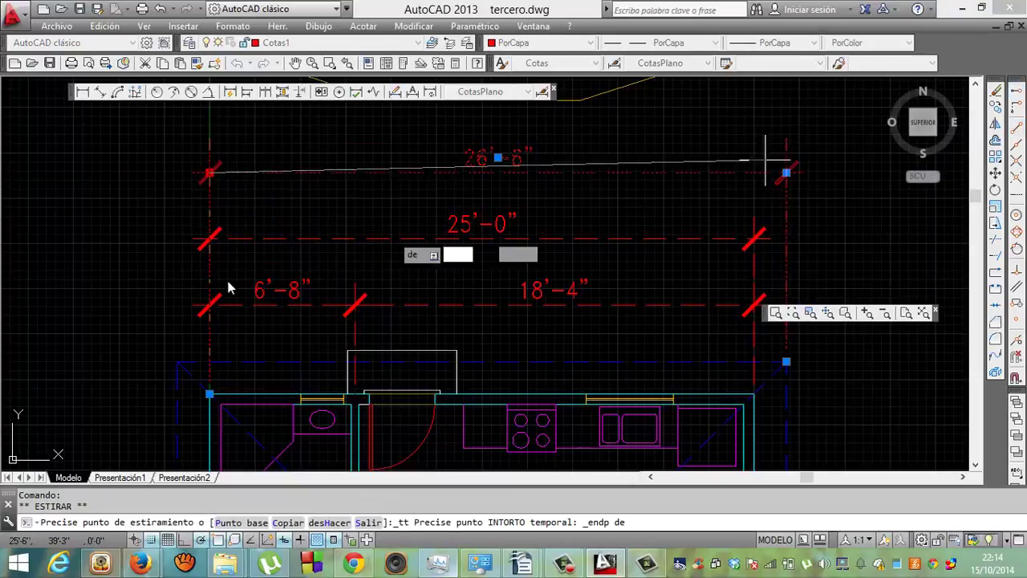
pyautogui.click(174, 361)
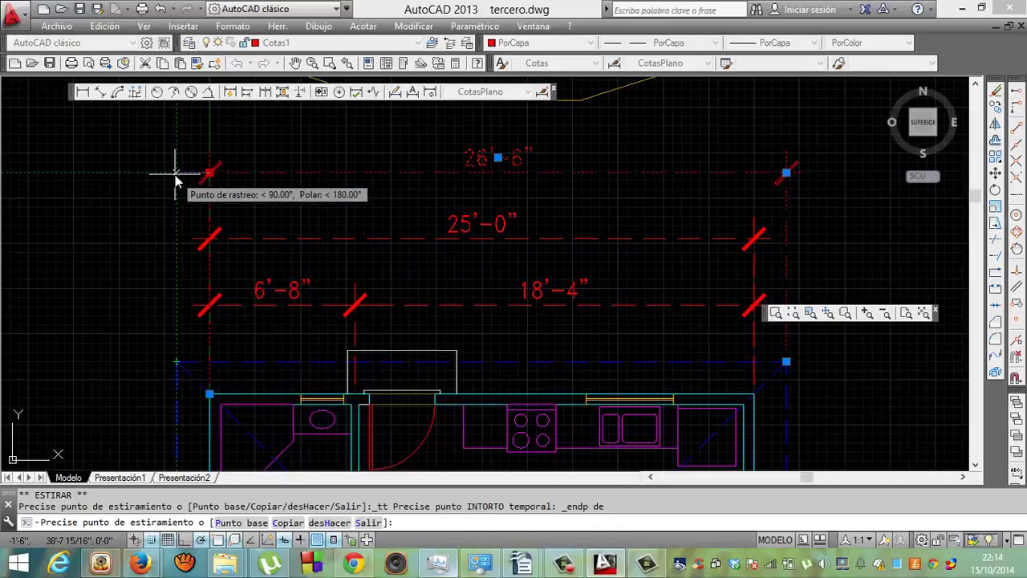
pyautogui.click(175, 178)
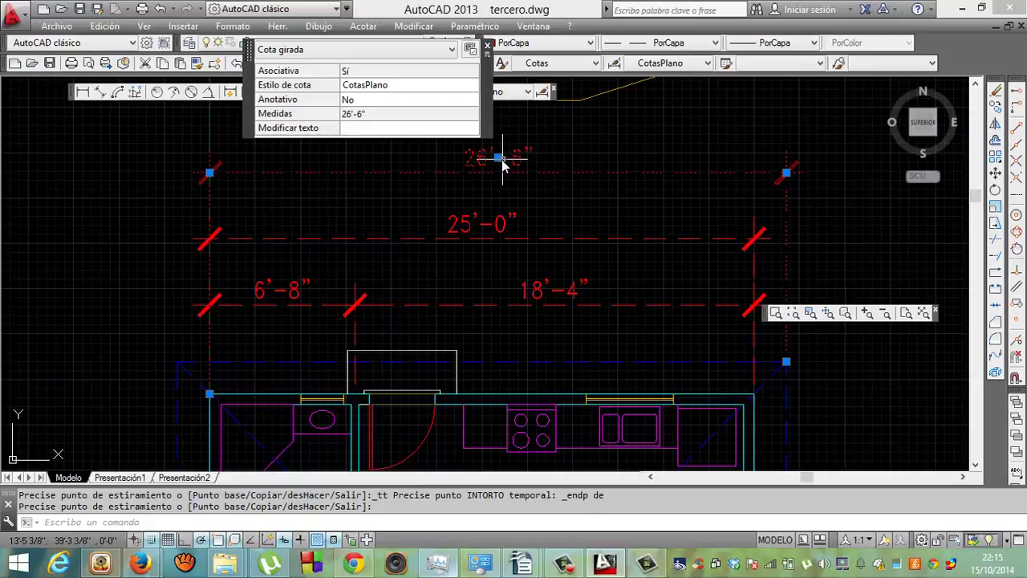
pyautogui.moveTo(498, 158)
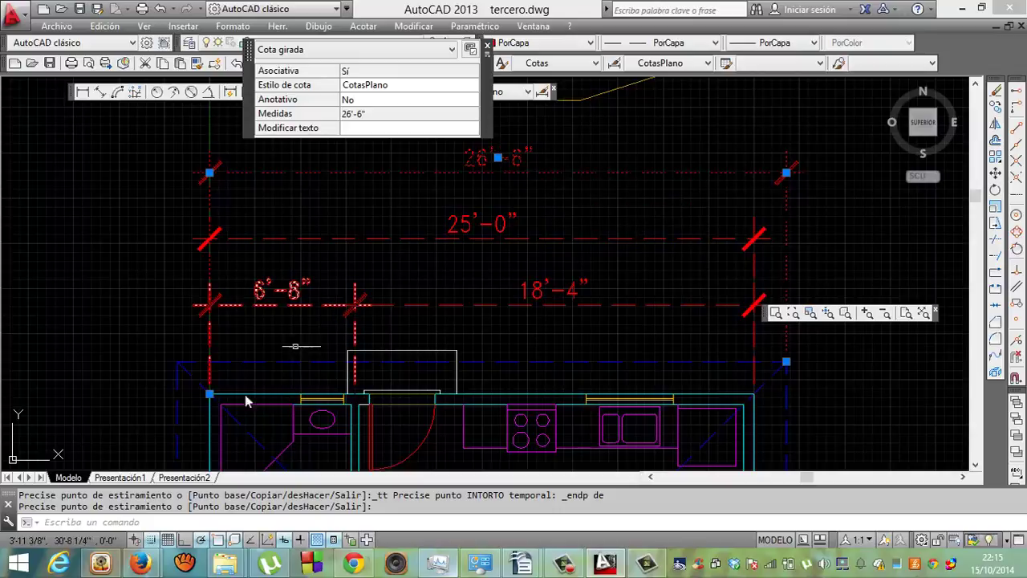
# Step: Stretch the overall dimension's left end 1'-6" further left so it reads 28'-0"
pyautogui.click(210, 395)
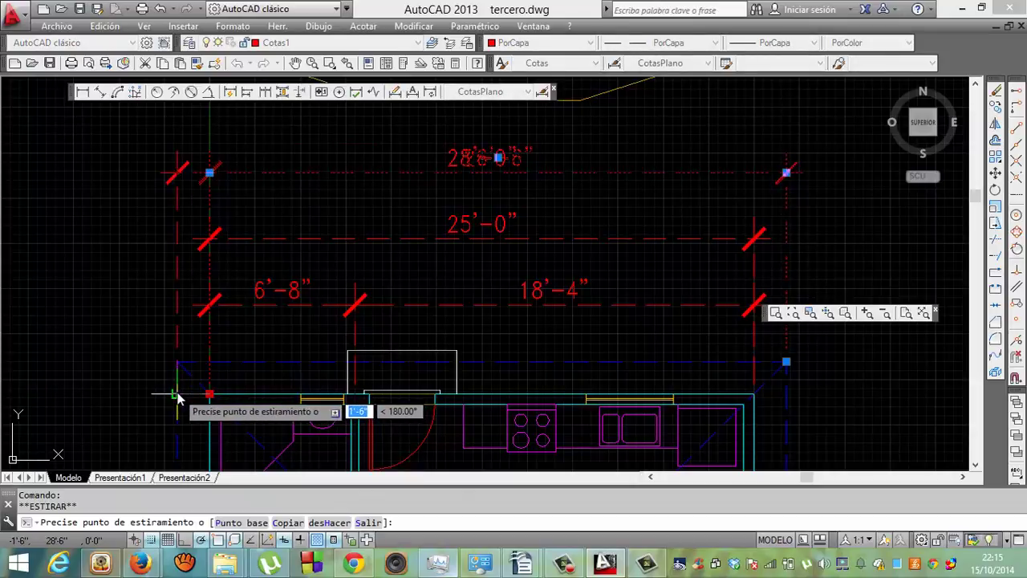
pyautogui.click(179, 398)
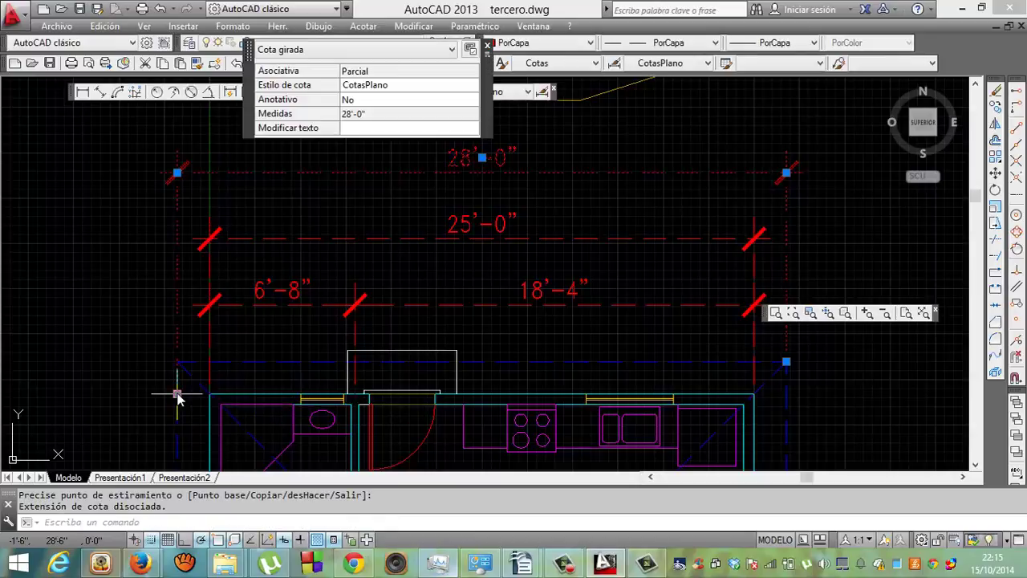
pyautogui.write('acolineabase')
pyautogui.press('Return')
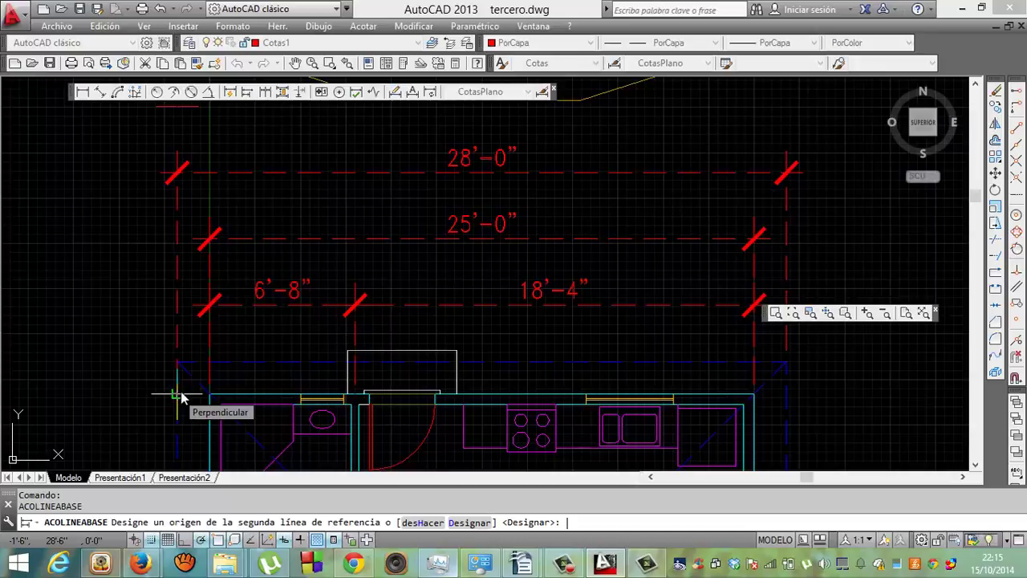
# Step: Cancel the baseline dimension and scroll down to bring the plan's lower rooms into view
pyautogui.click(976, 465)
pyautogui.click(976, 465)
pyautogui.click(975, 472)
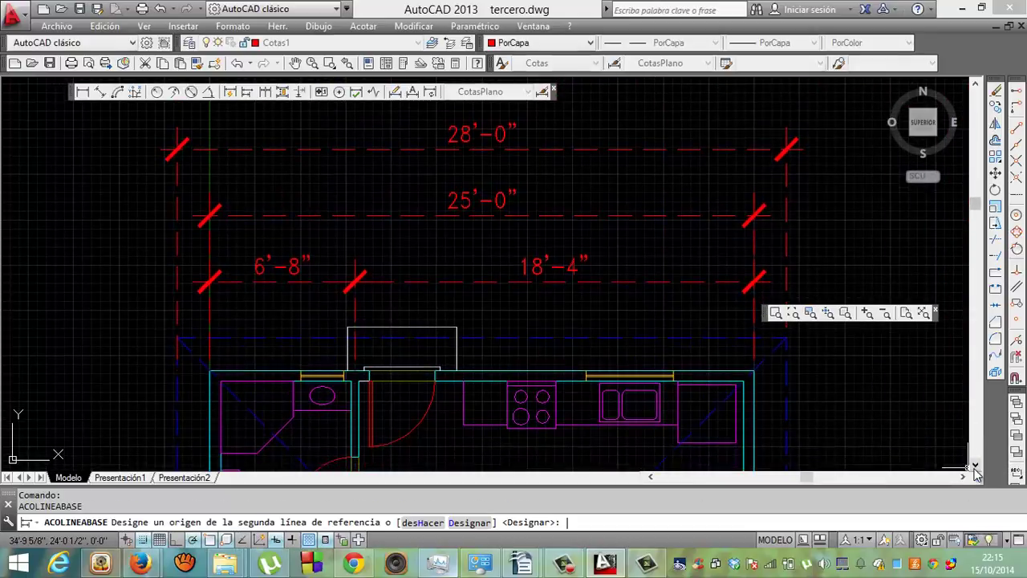
pyautogui.press('Escape')
pyautogui.click(976, 471)
pyautogui.click(976, 472)
pyautogui.click(976, 472)
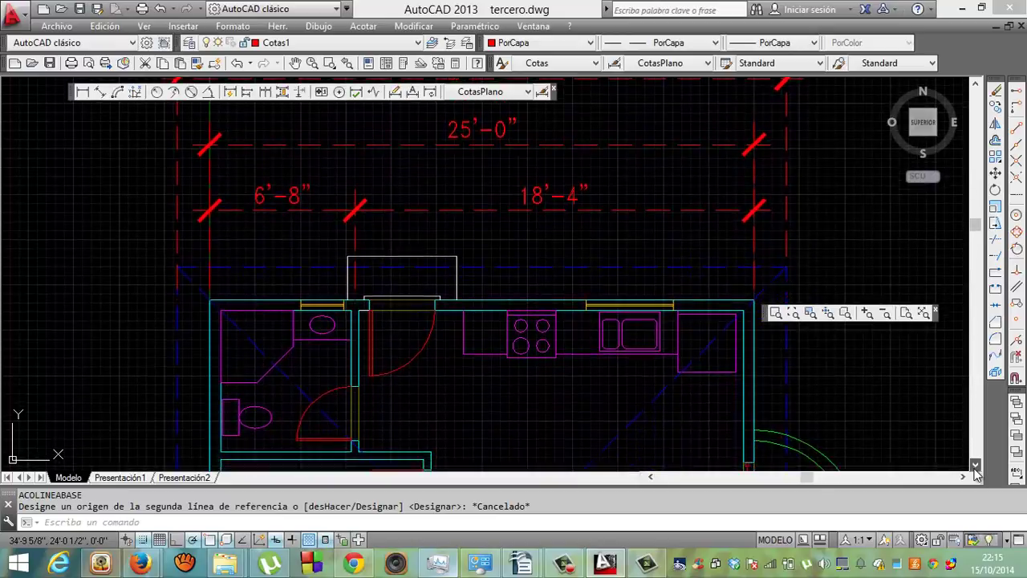
pyautogui.click(975, 472)
pyautogui.click(975, 471)
pyautogui.click(976, 472)
pyautogui.click(976, 472)
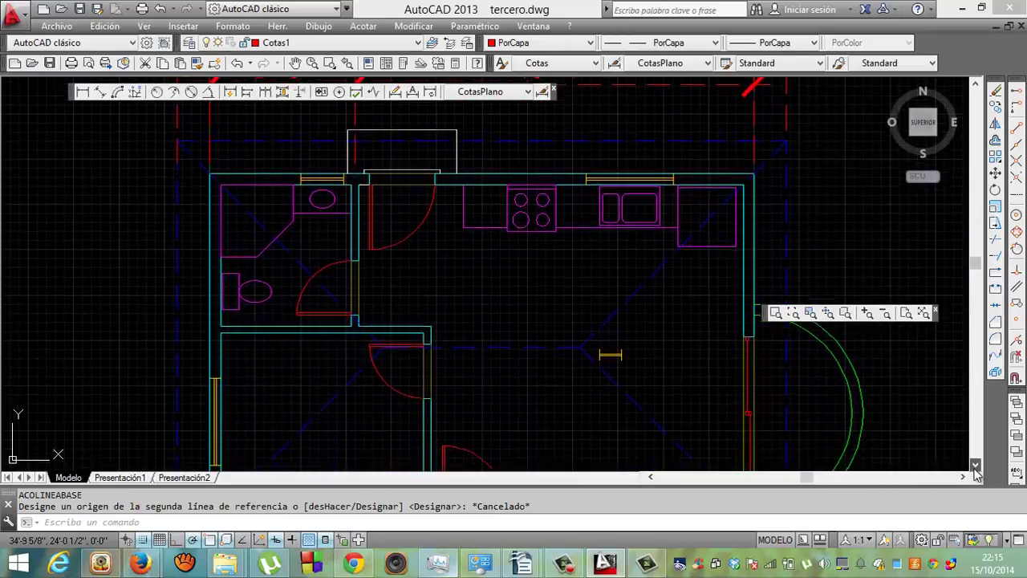
pyautogui.click(976, 471)
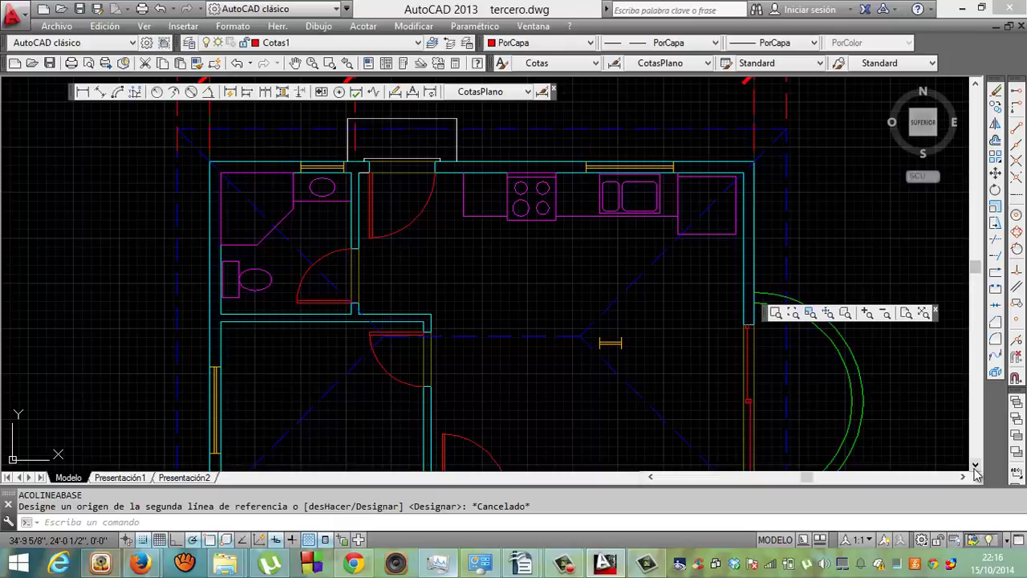
# Step: Zoom out and adjust the view to show the whole plan with both side elevations
pyautogui.click(882, 313)
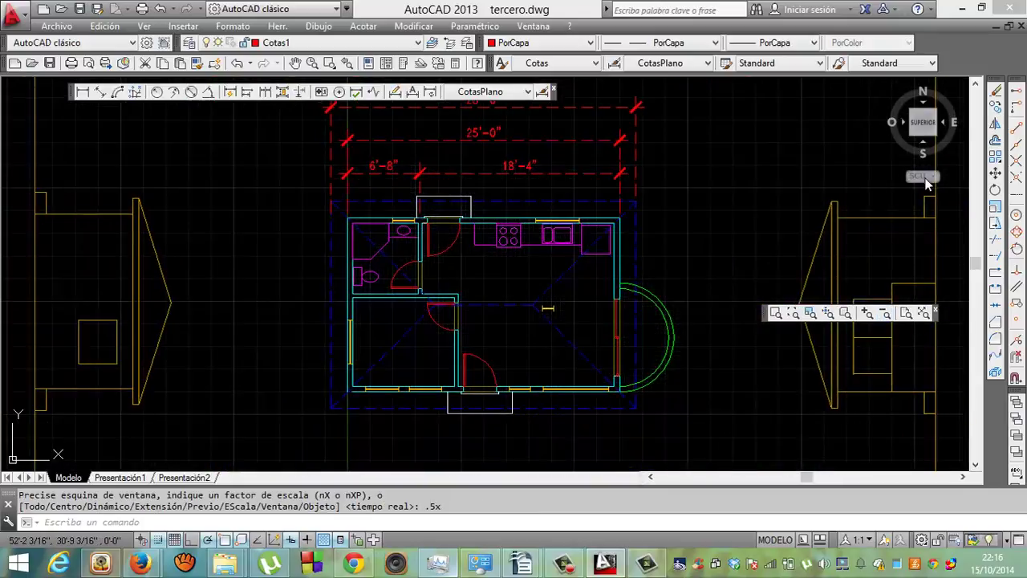
pyautogui.click(975, 465)
pyautogui.click(975, 466)
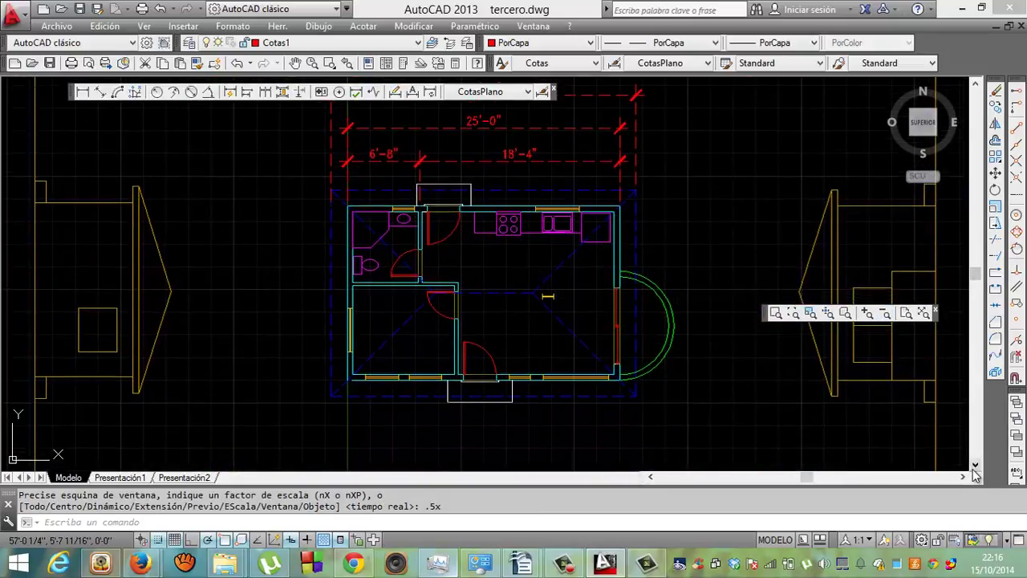
pyautogui.click(975, 466)
pyautogui.click(974, 465)
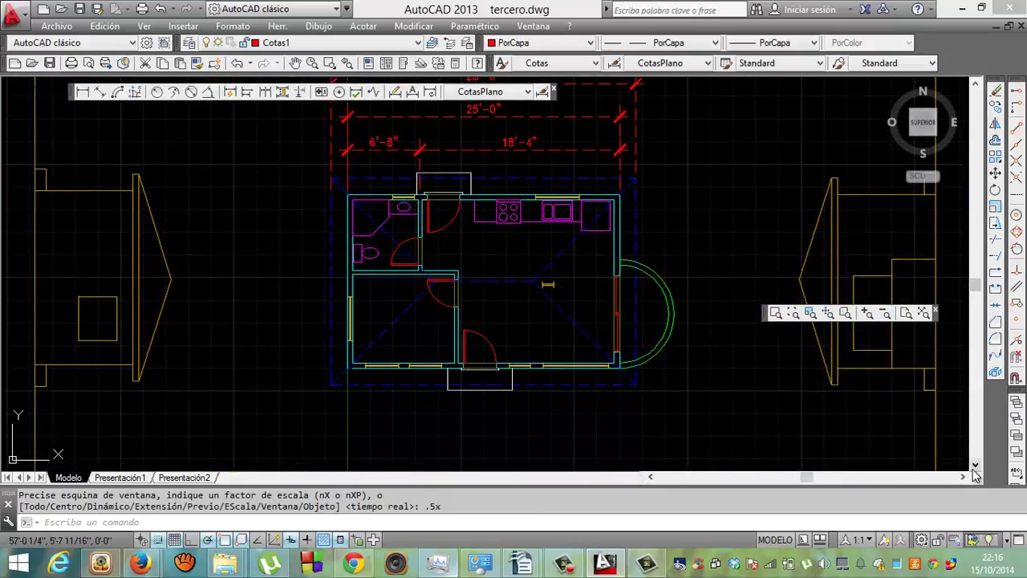
pyautogui.click(870, 317)
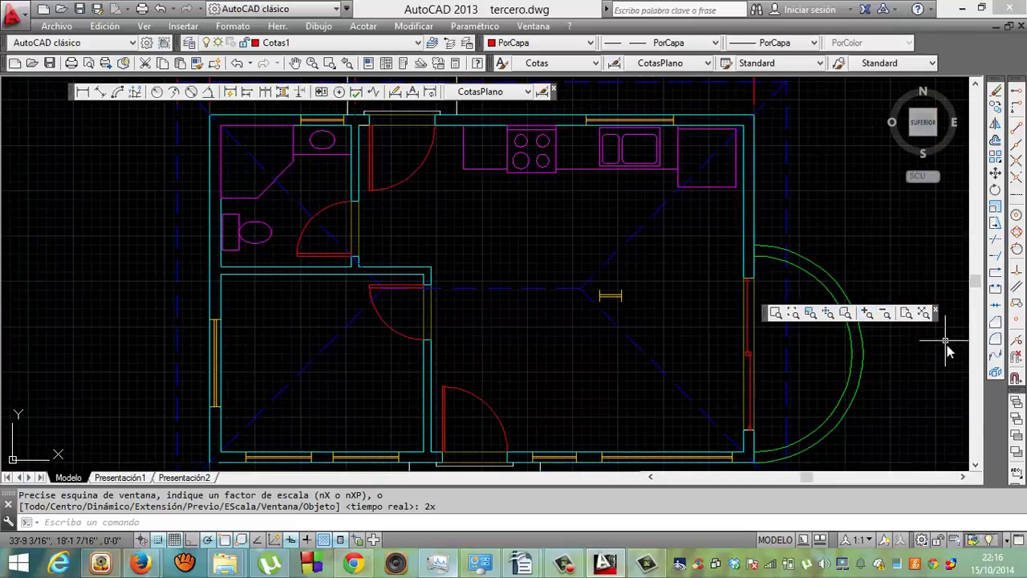
pyautogui.click(886, 314)
pyautogui.click(887, 314)
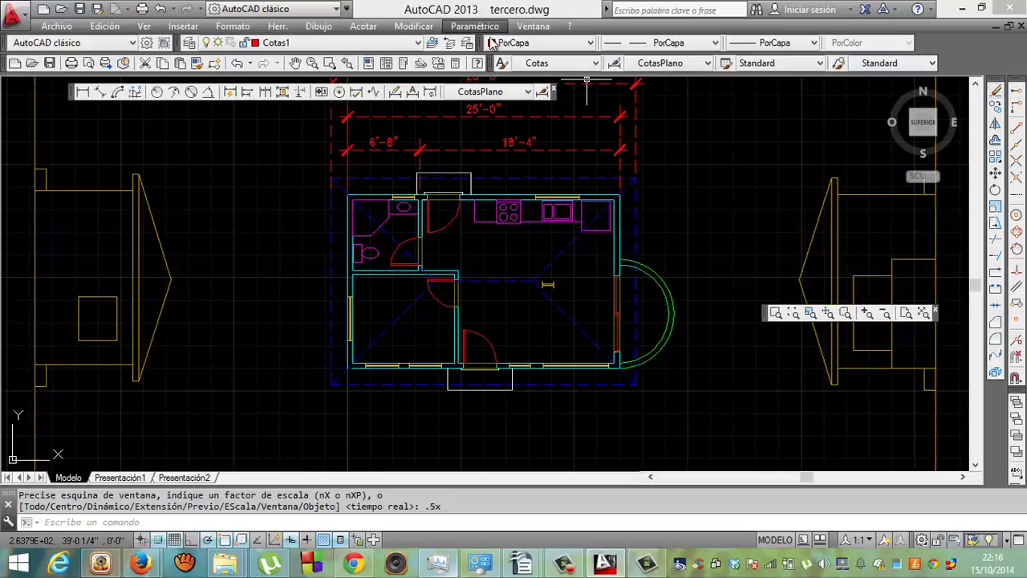
pyautogui.click(143, 26)
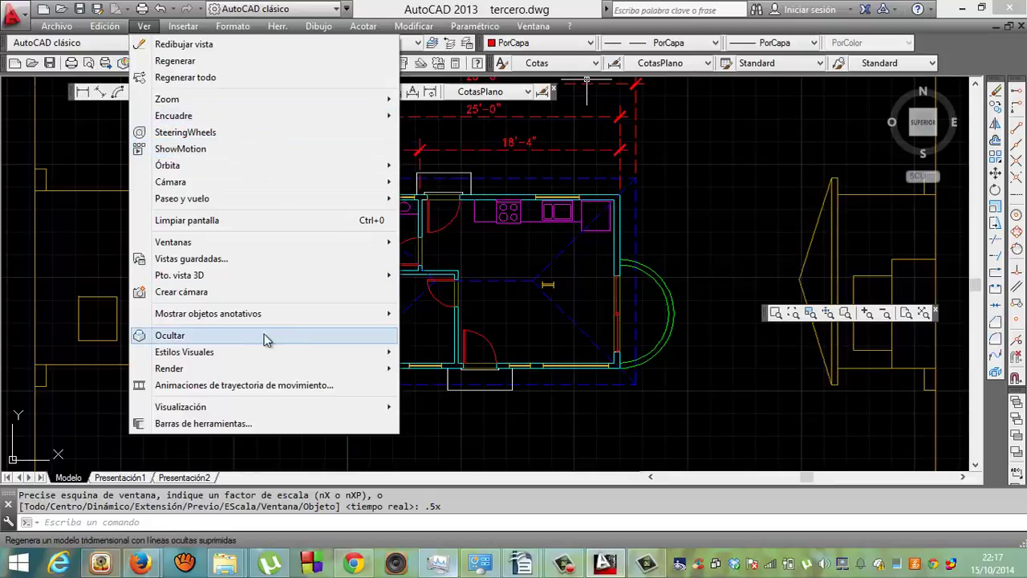
pyautogui.moveTo(169, 368)
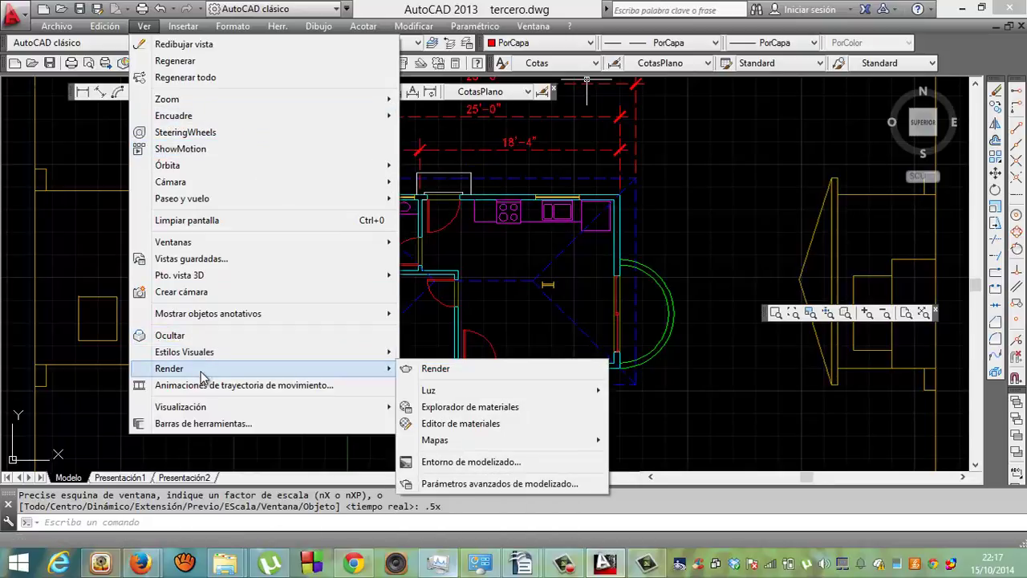
pyautogui.click(91, 191)
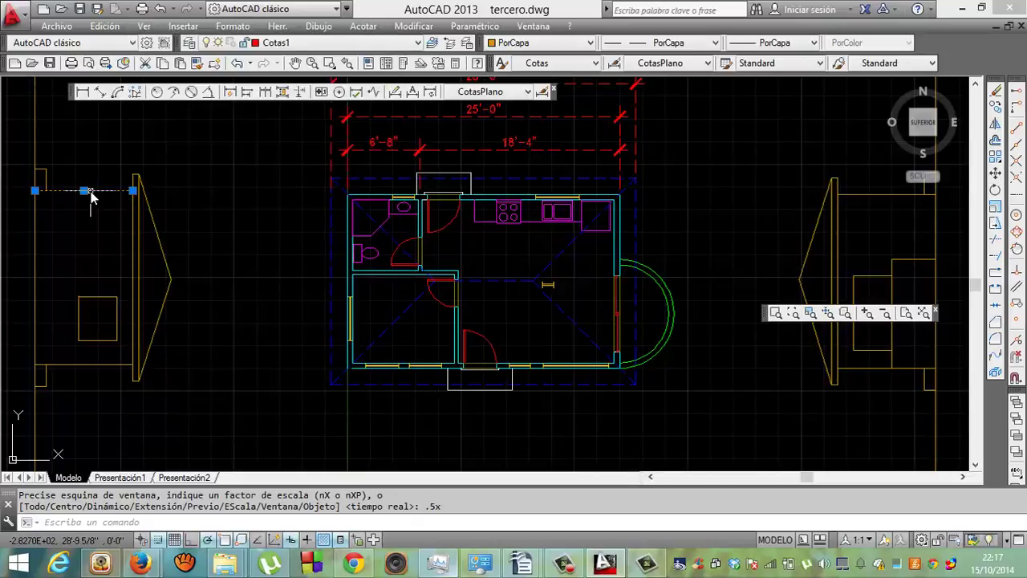
pyautogui.press('Escape')
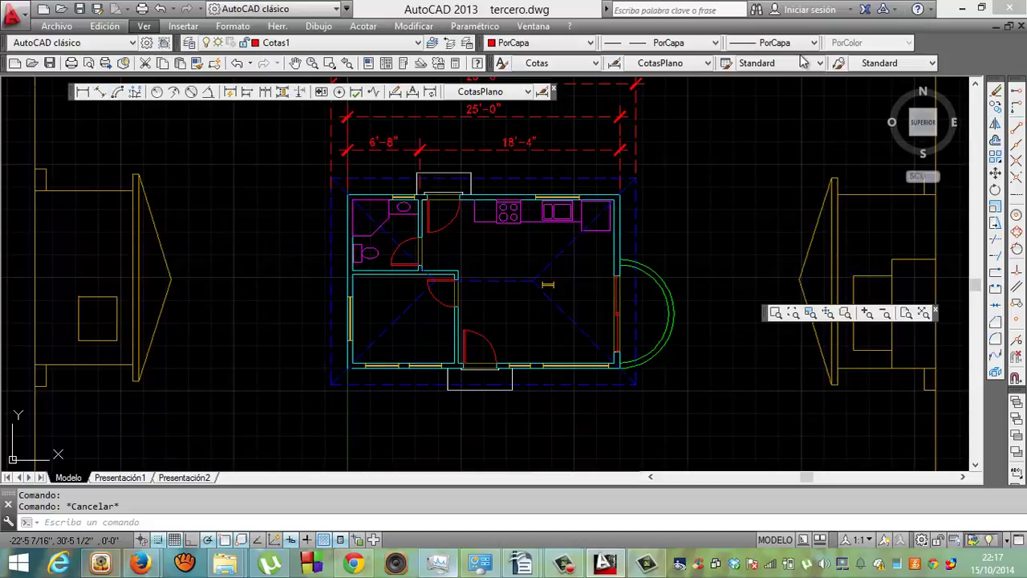
# Step: Show the Dibujo toolbar and draw a short line at the left wall beside the lower-left room
pyautogui.rightClick(957, 39)
pyautogui.moveTo(947, 49)
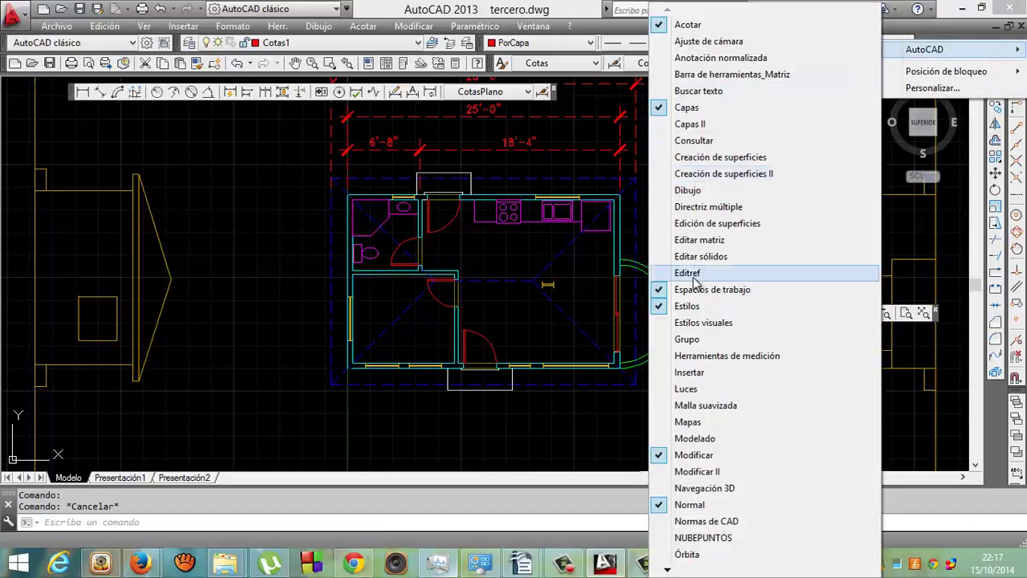
pyautogui.click(710, 192)
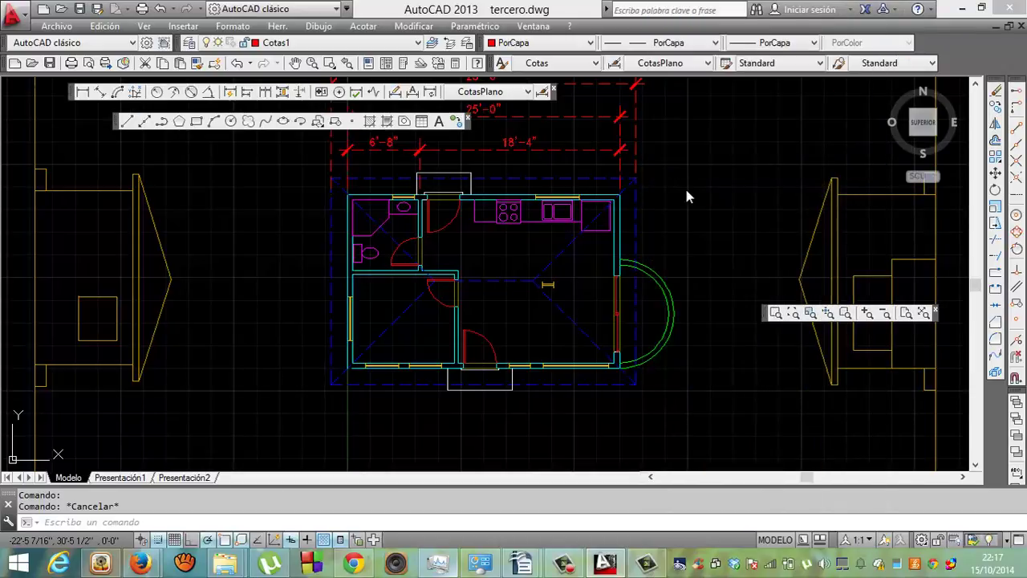
pyautogui.click(126, 121)
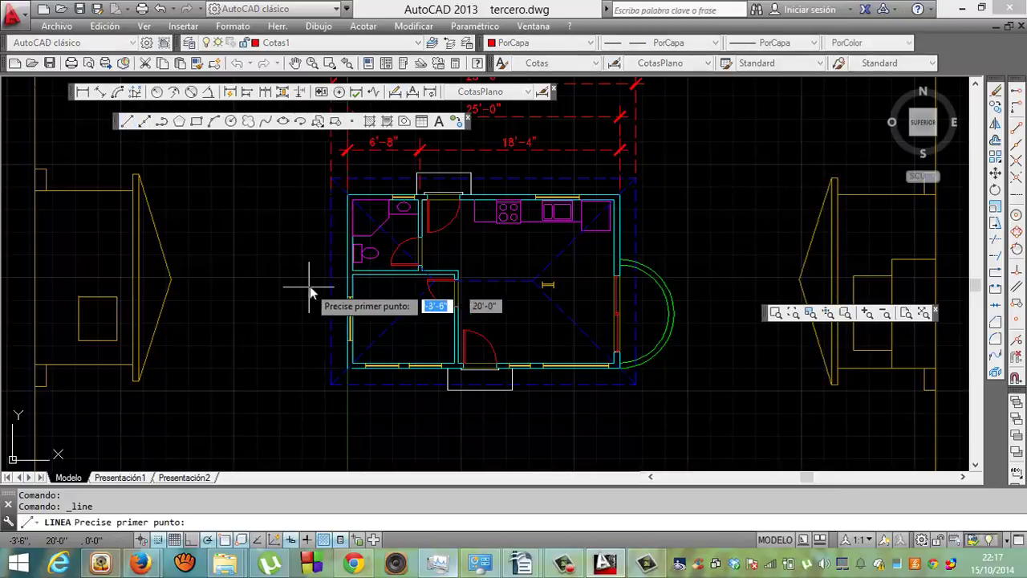
pyautogui.click(351, 276)
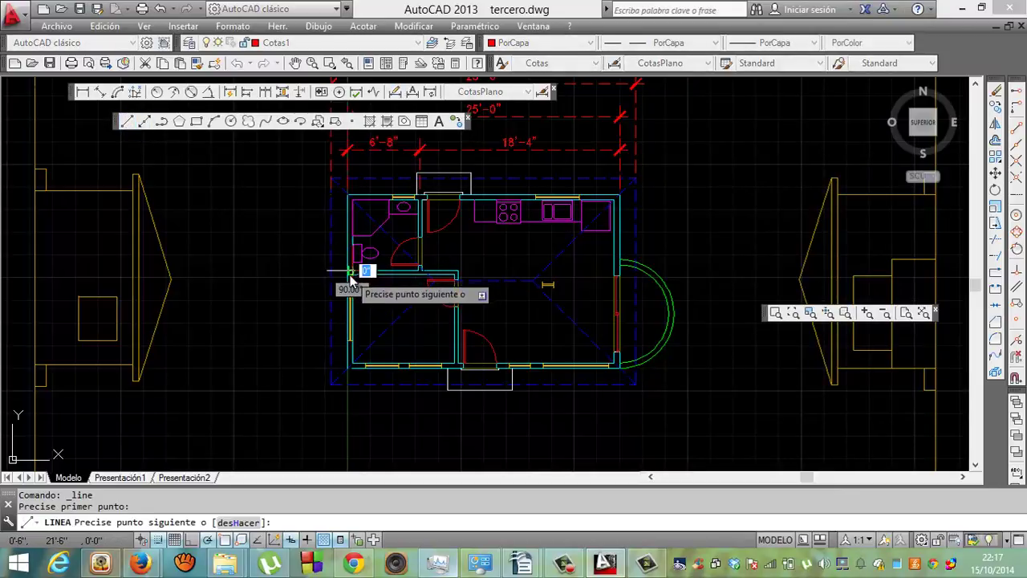
pyautogui.click(352, 276)
pyautogui.click(372, 280)
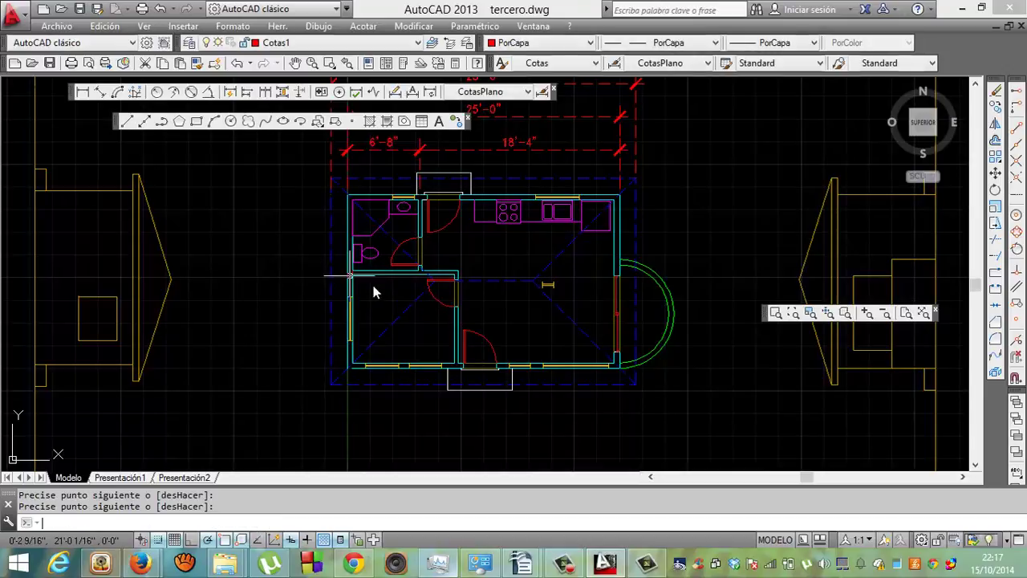
pyautogui.press('Return')
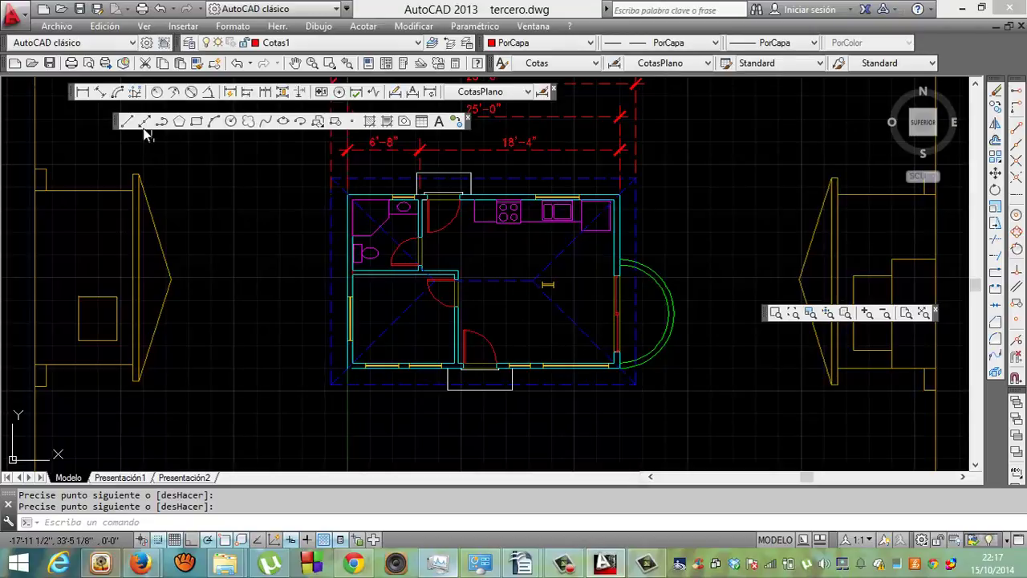
# Step: Dimension the left side 7'-0" vertically from the top-left corner to the interior wall's midpoint
pyautogui.click(84, 92)
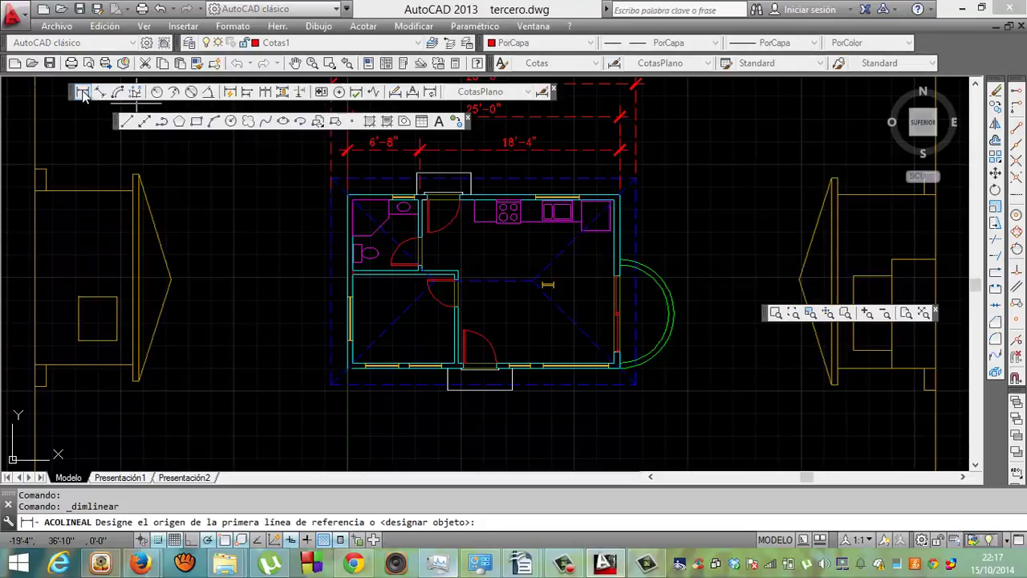
pyautogui.click(329, 178)
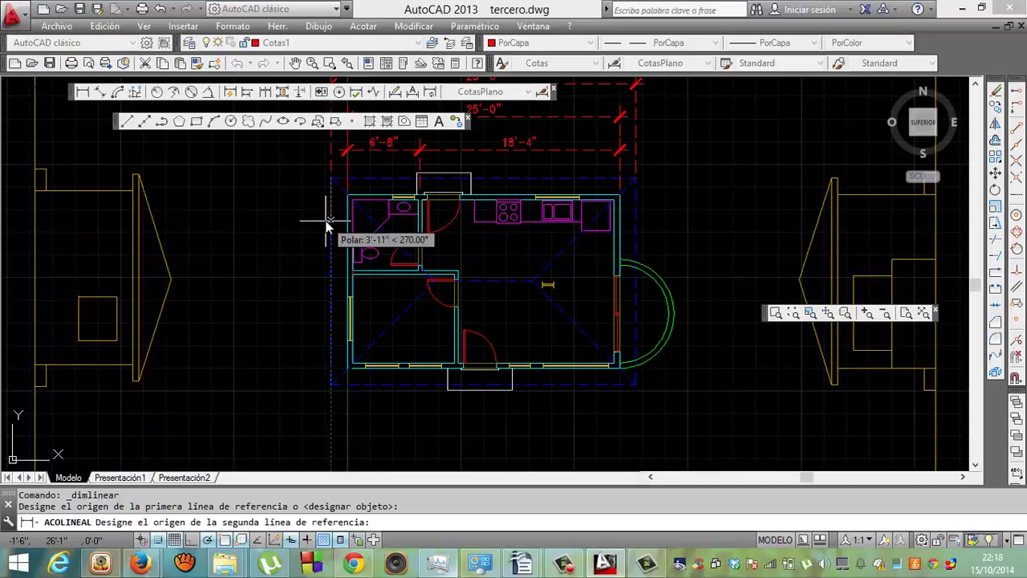
pyautogui.press('Escape')
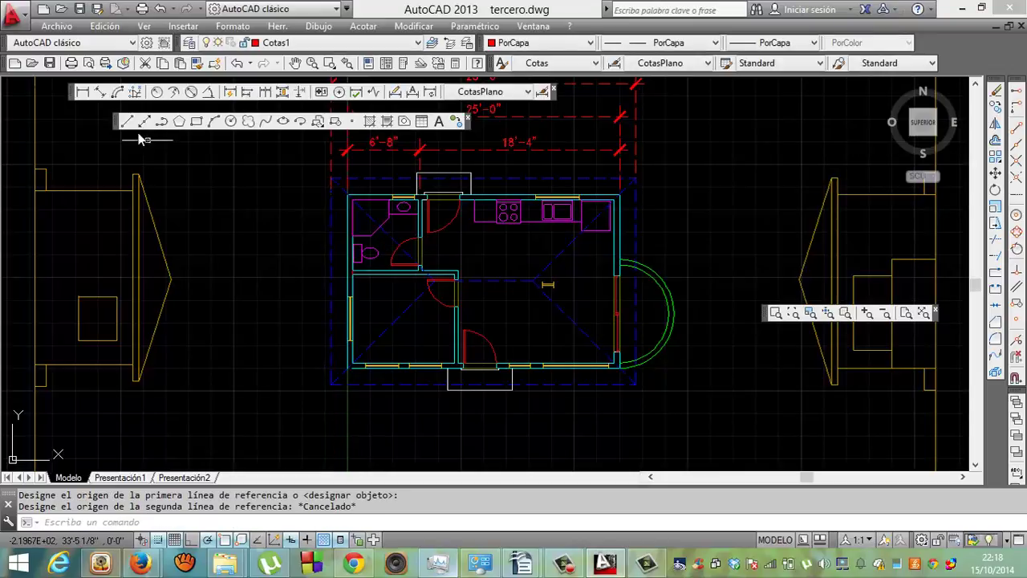
pyautogui.click(86, 93)
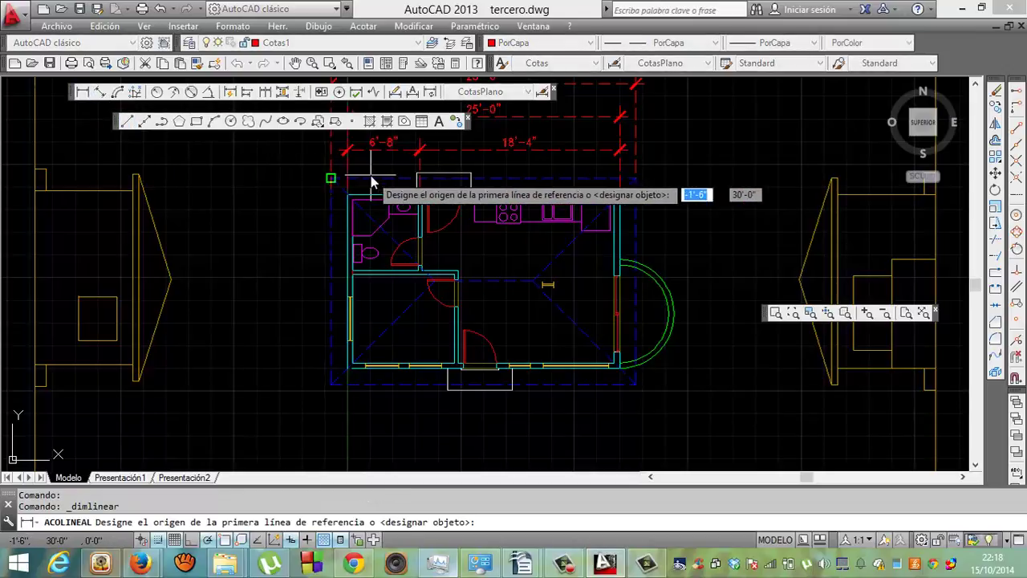
pyautogui.click(348, 197)
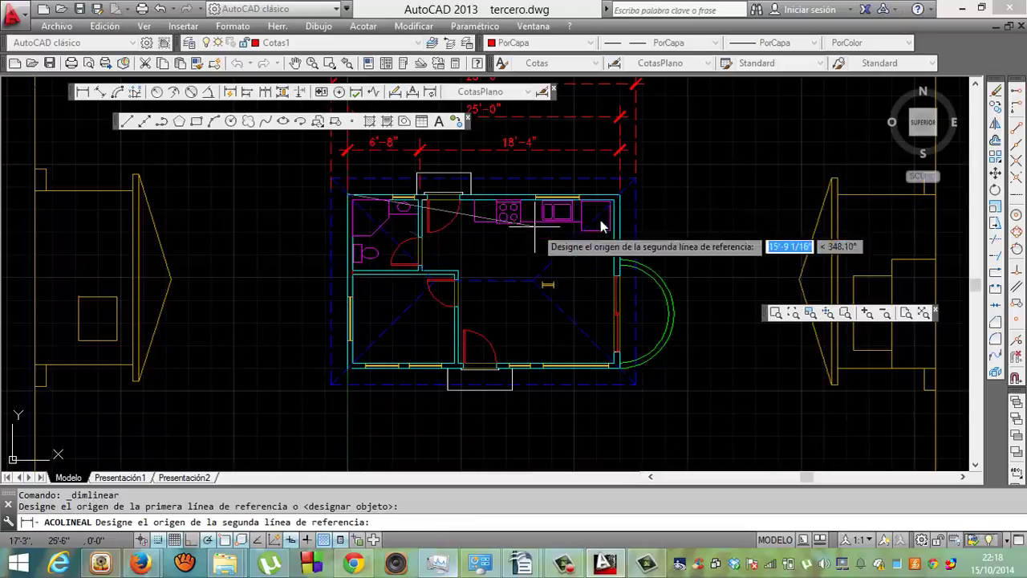
pyautogui.click(1017, 91)
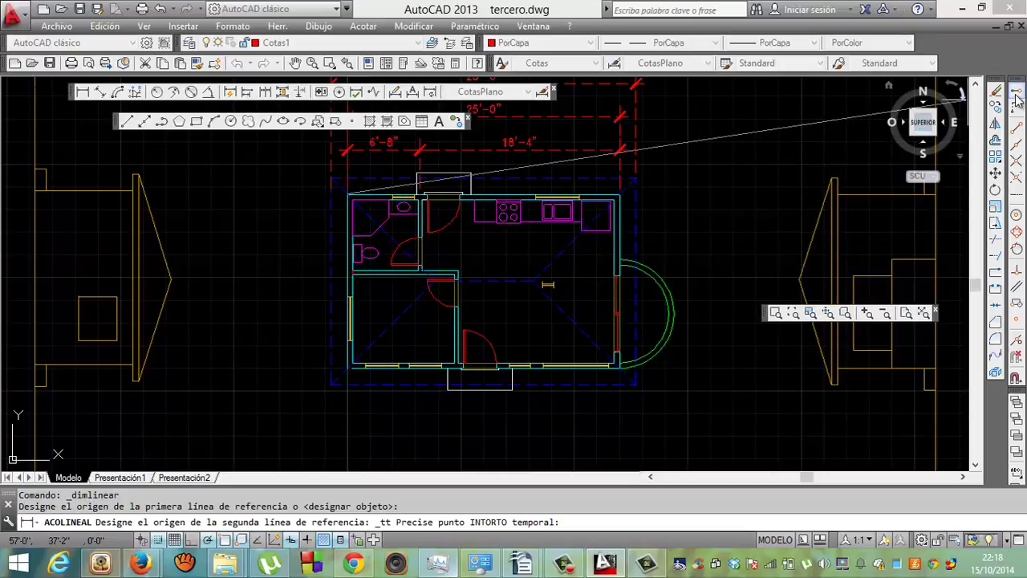
pyautogui.click(1016, 142)
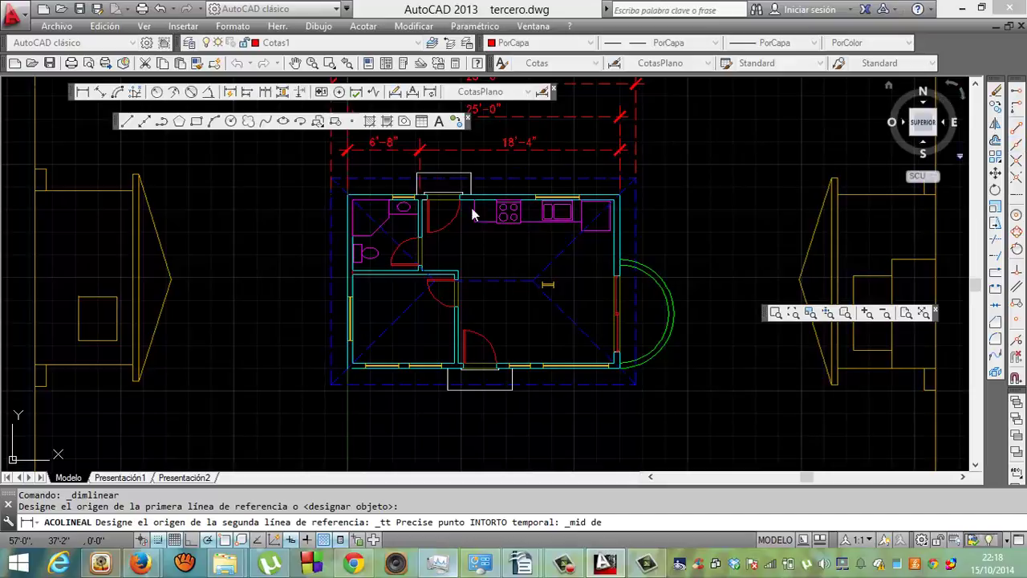
pyautogui.click(350, 275)
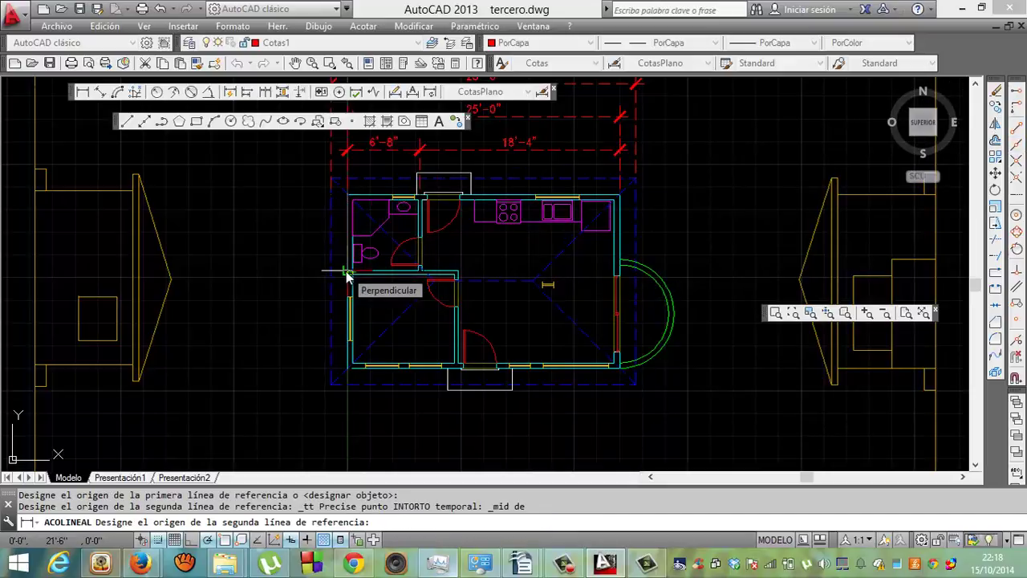
pyautogui.click(346, 275)
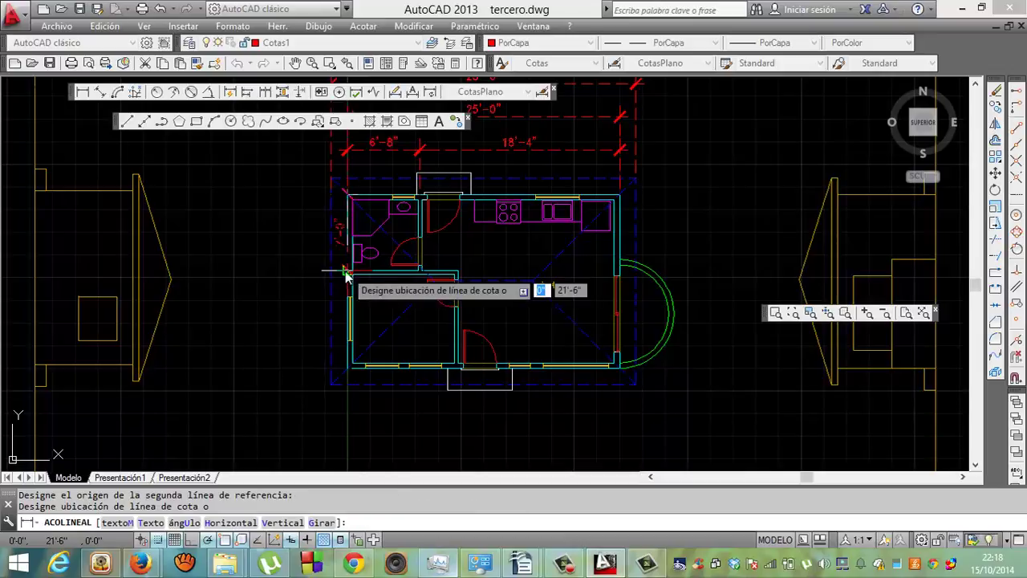
pyautogui.click(303, 277)
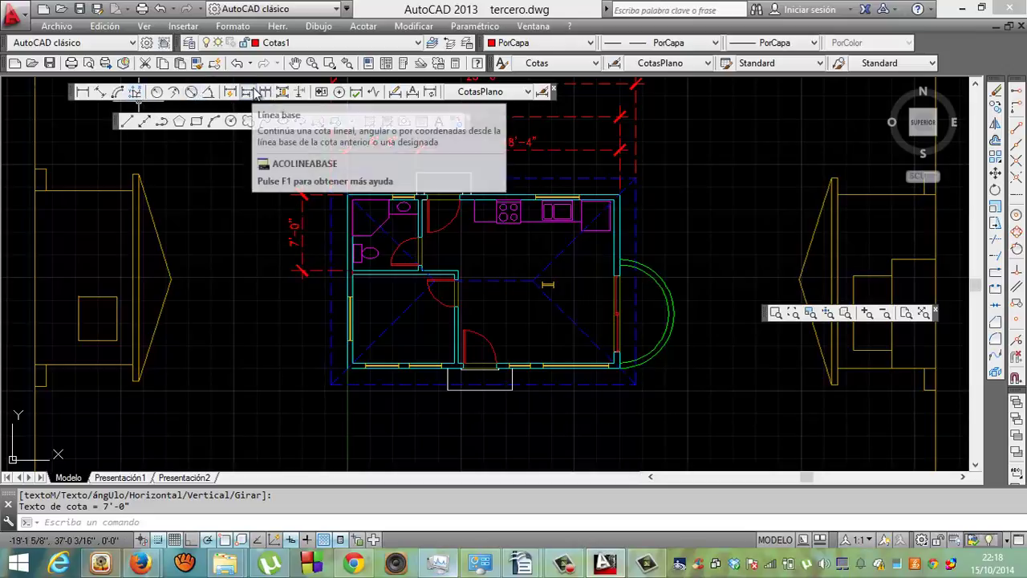
# Step: Continue the left dimension with a 9'-0" segment down to the plan's bottom-left corner
pyautogui.click(265, 91)
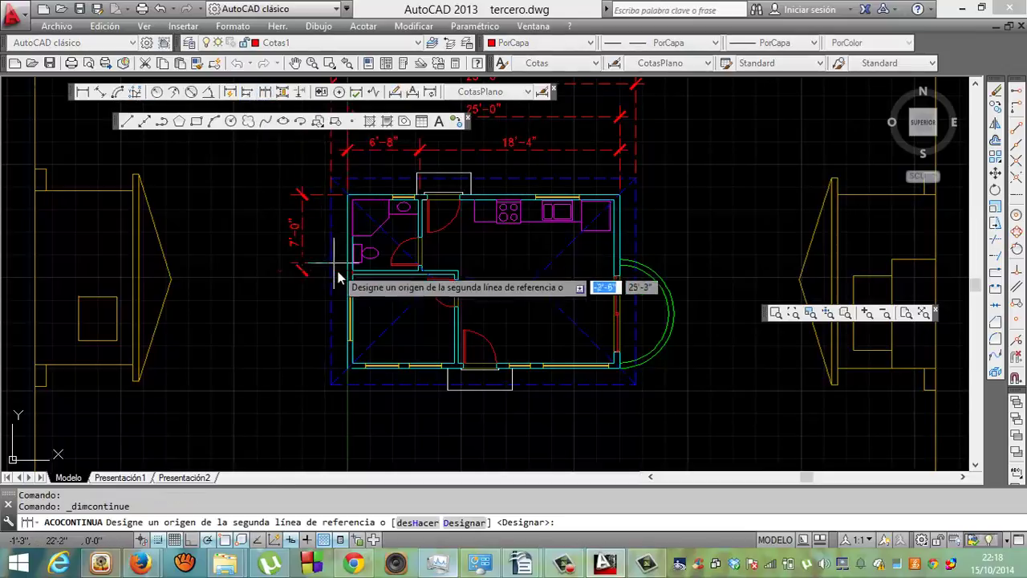
pyautogui.click(346, 369)
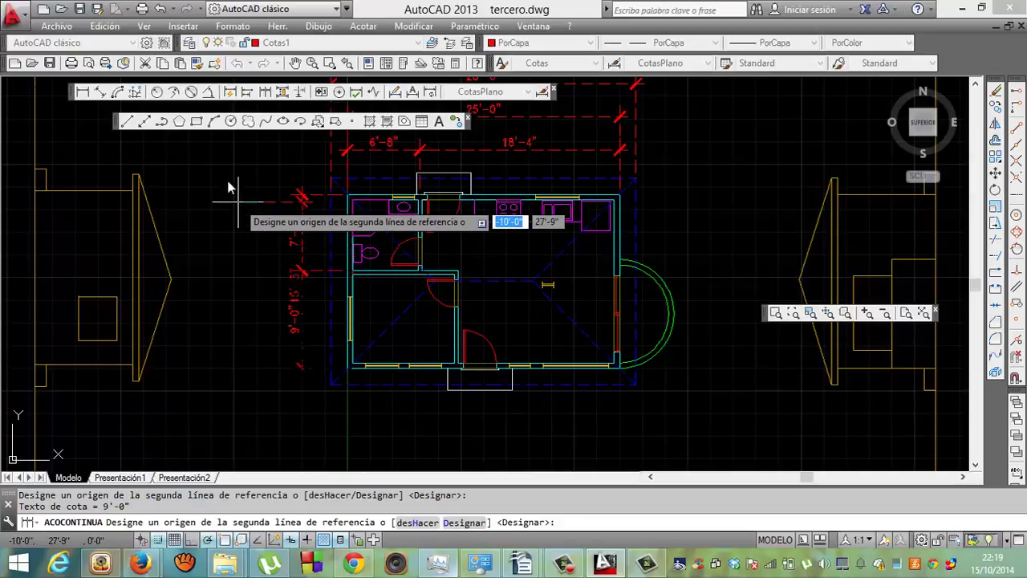
pyautogui.click(245, 95)
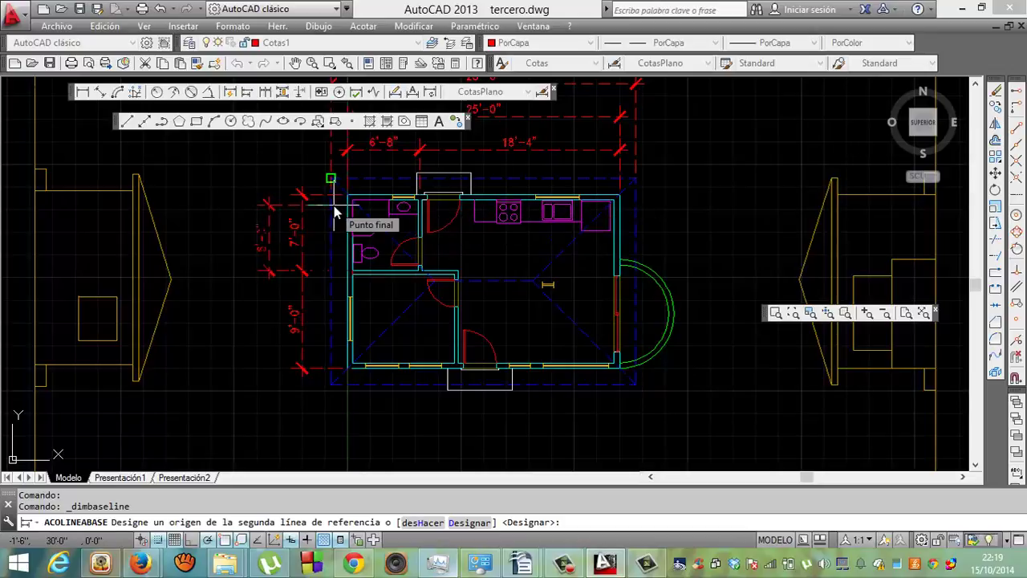
# Step: Using the 7'-0" dimension as base, add 16'-0" and 15'-6" baseline dimensions on the left
pyautogui.press('Return')
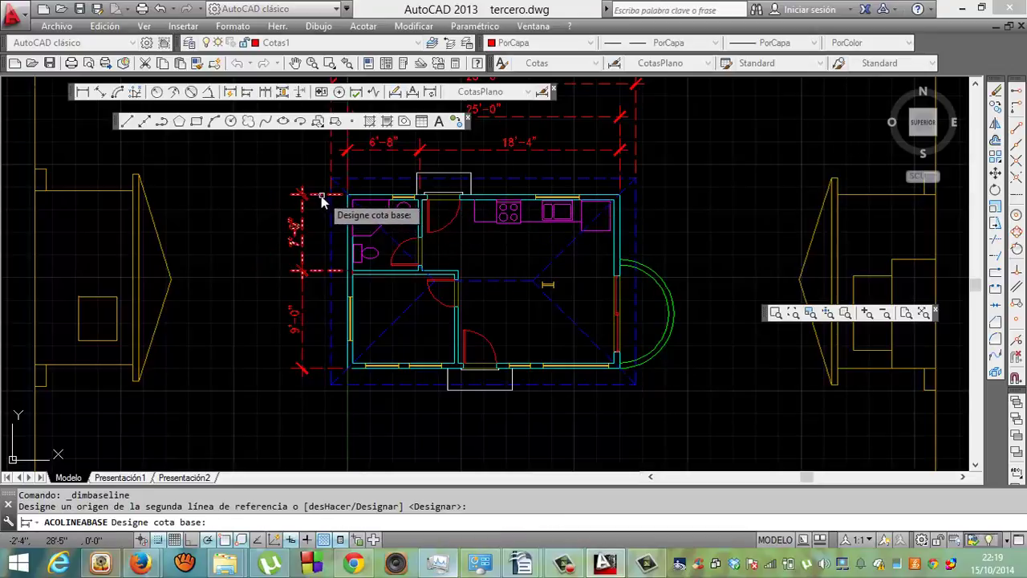
pyautogui.click(298, 226)
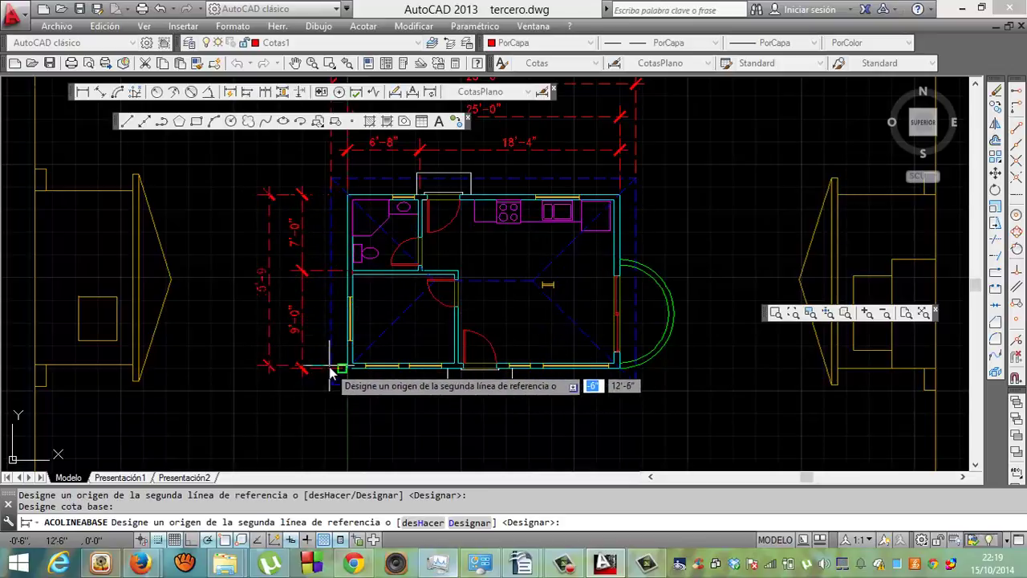
pyautogui.click(339, 369)
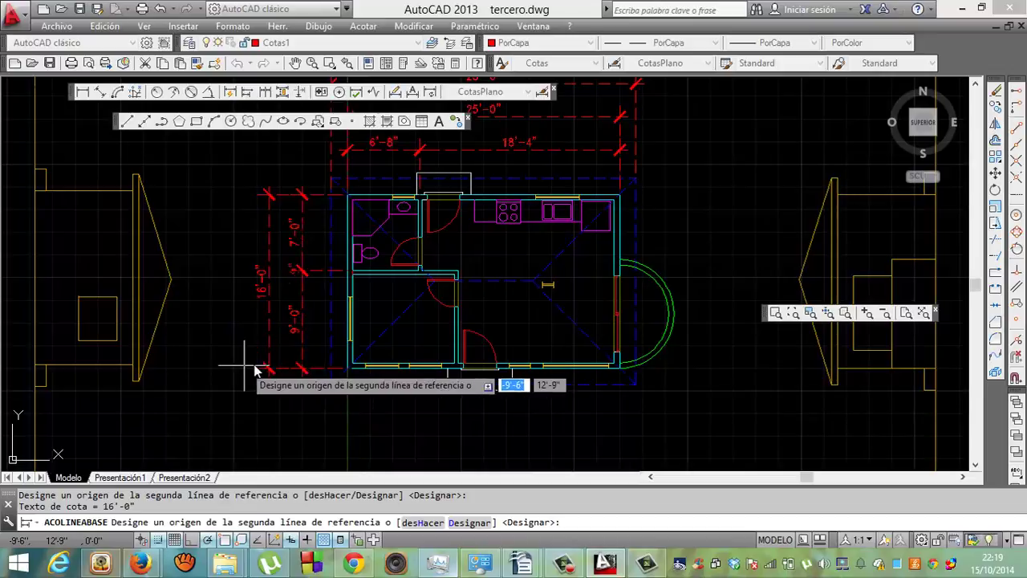
pyautogui.click(264, 365)
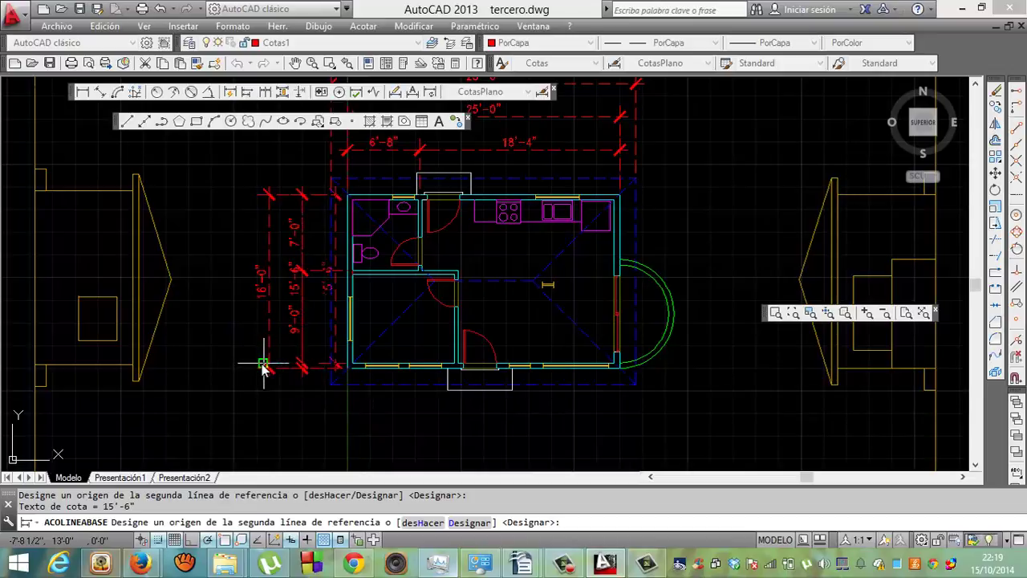
pyautogui.press('Return')
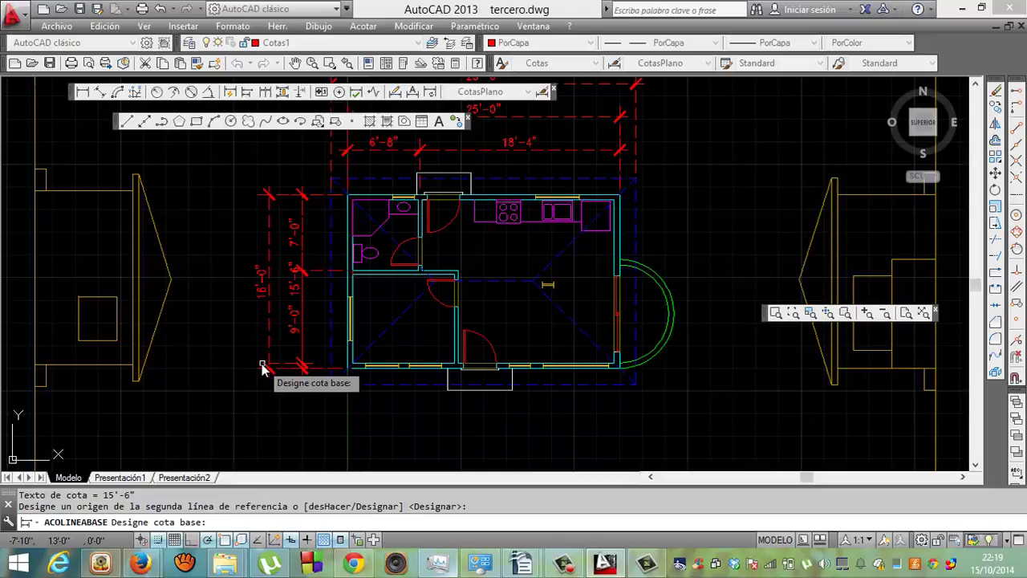
pyautogui.click(268, 345)
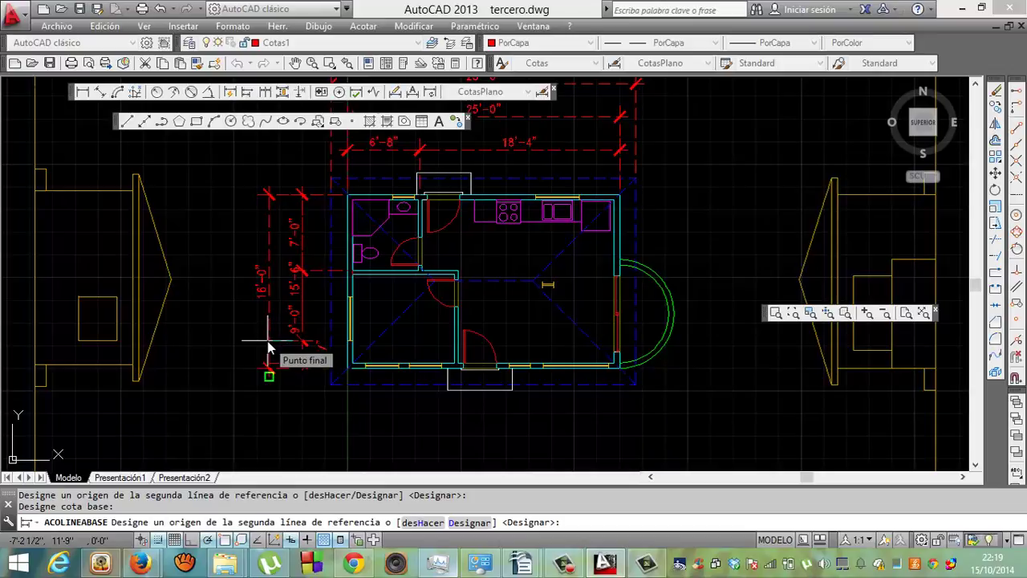
pyautogui.press('Escape')
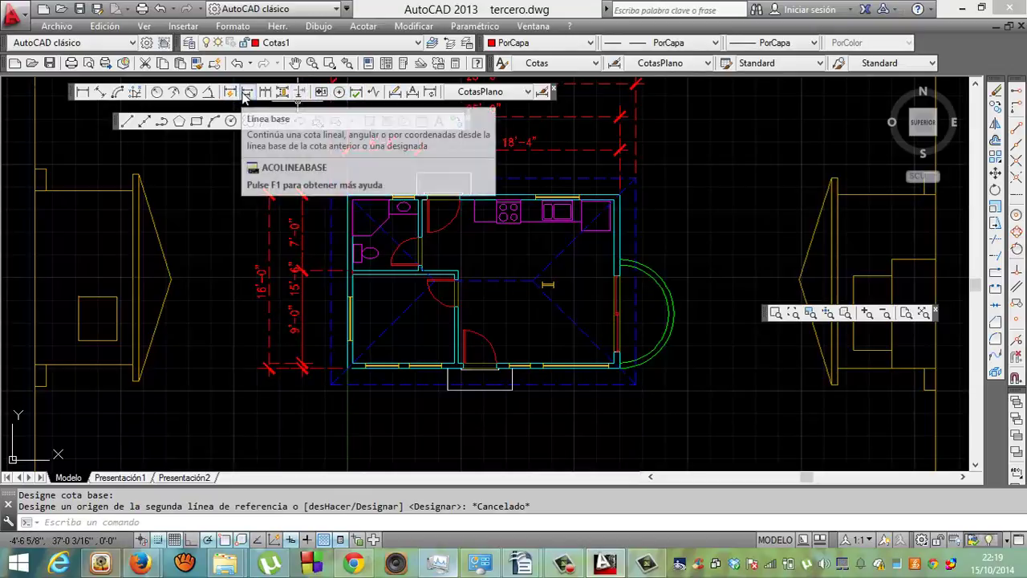
# Step: Add another 16'-0" baseline dimension to the bottom-left corner, outermost on the left side
pyautogui.click(248, 93)
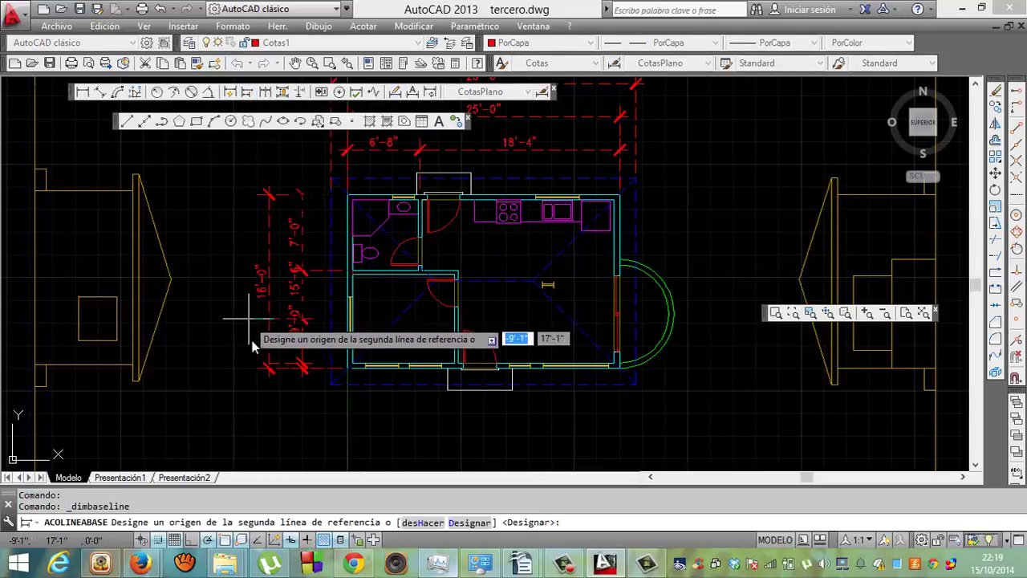
pyautogui.click(347, 370)
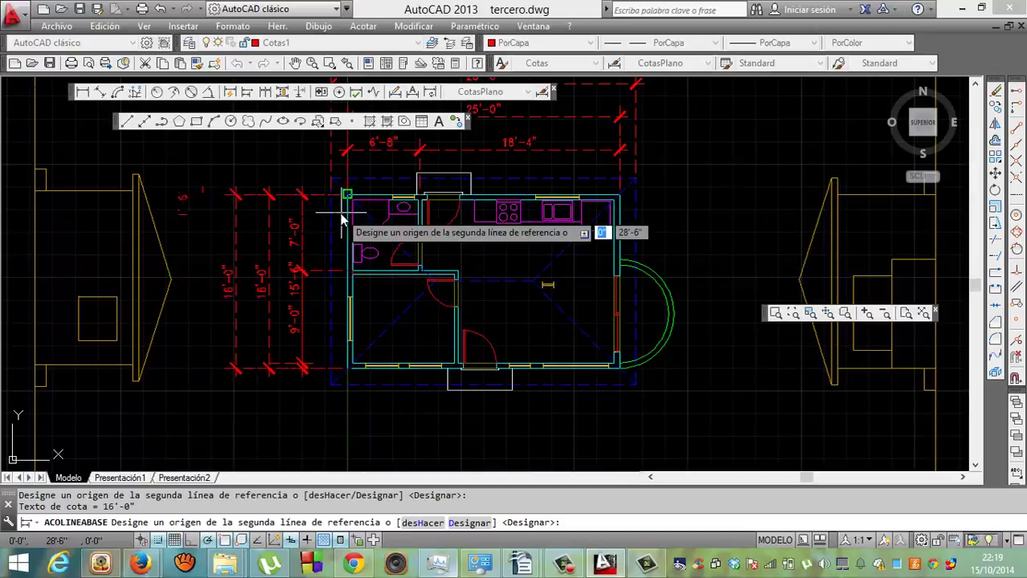
pyautogui.press('Return')
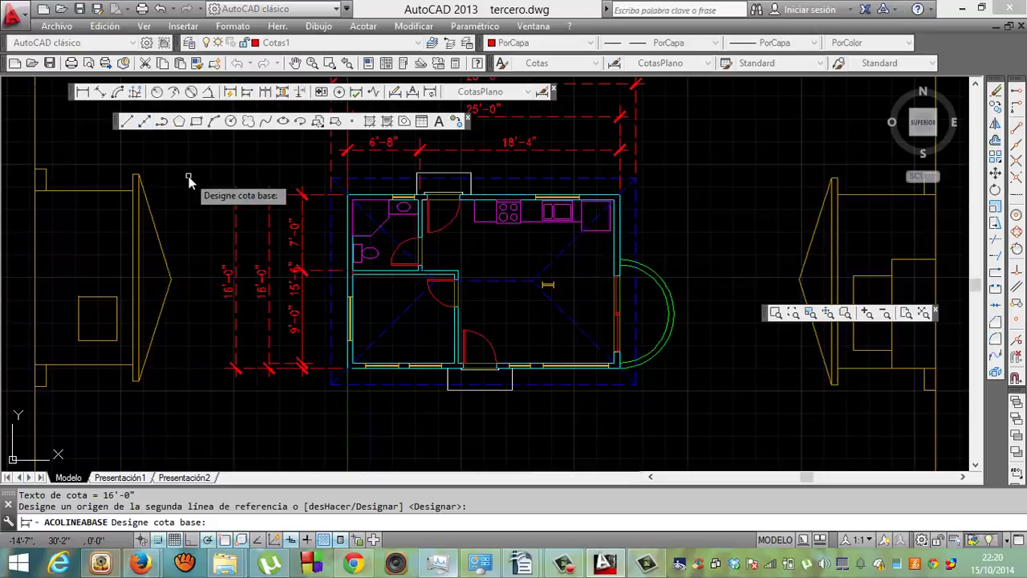
pyautogui.click(231, 193)
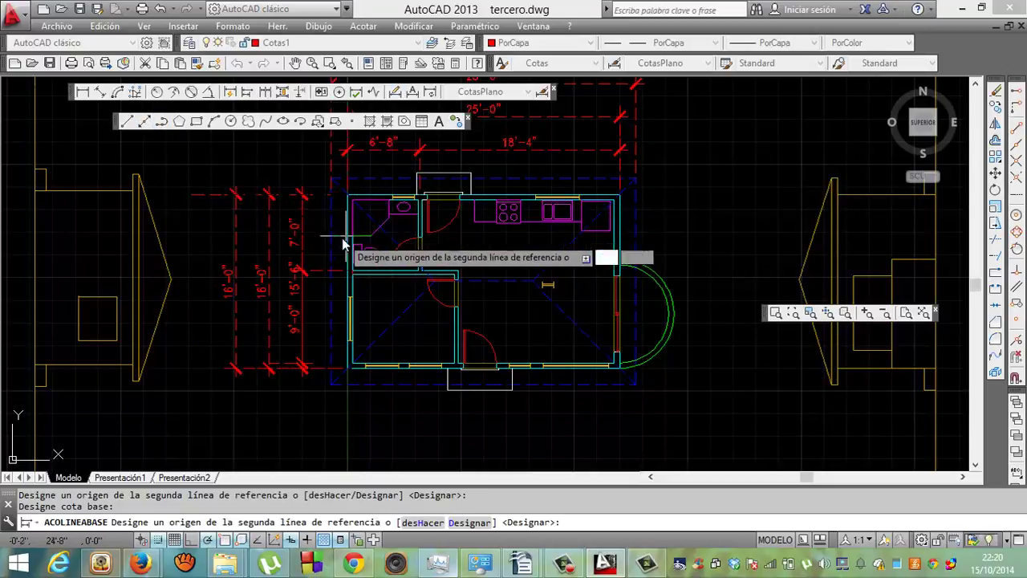
pyautogui.press('Escape')
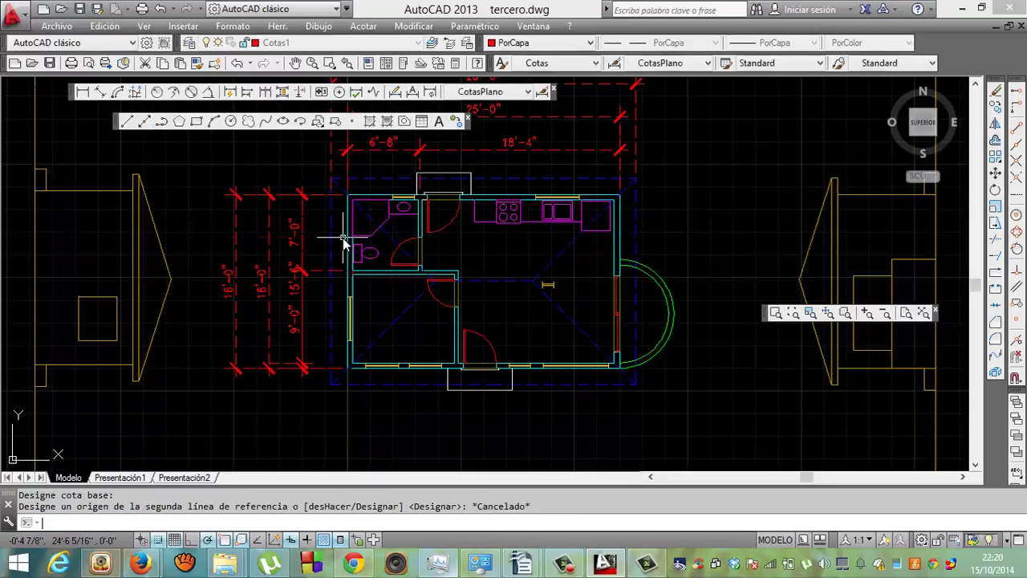
pyautogui.click(236, 224)
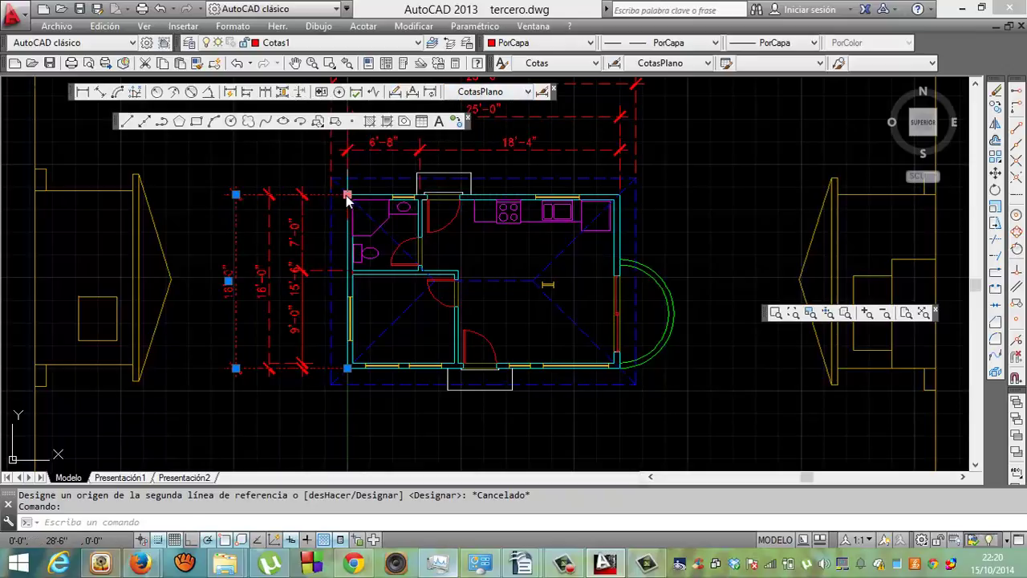
# Step: Stretch the outer left dimension's top and bottom grips outward until it measures 19'-0"
pyautogui.click(346, 195)
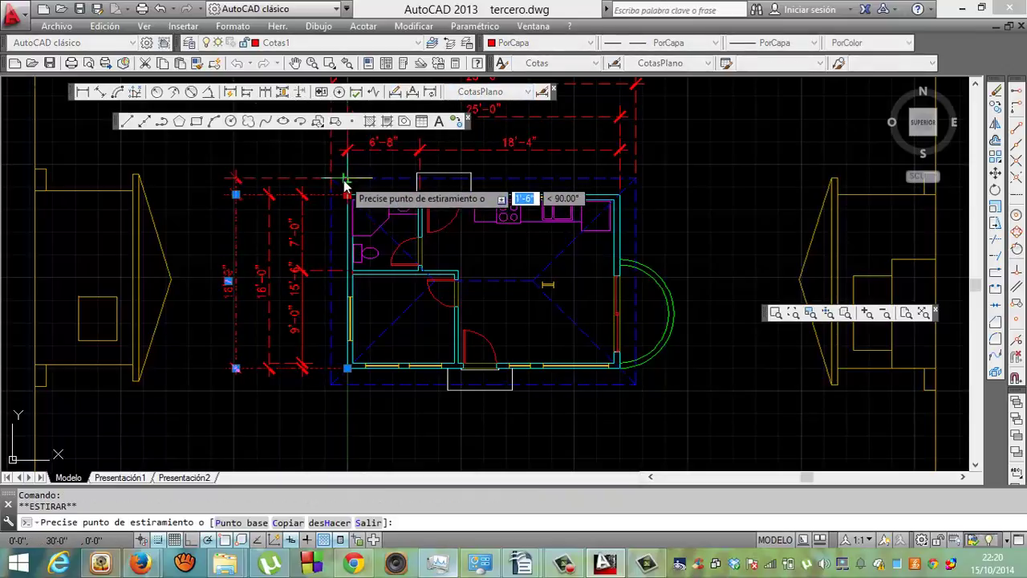
pyautogui.click(344, 185)
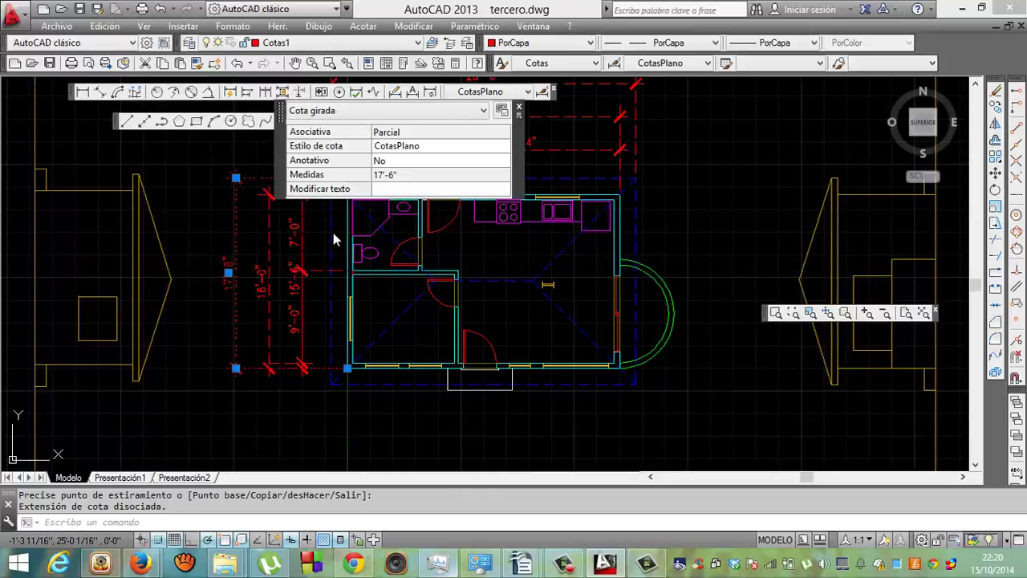
pyautogui.press('Escape')
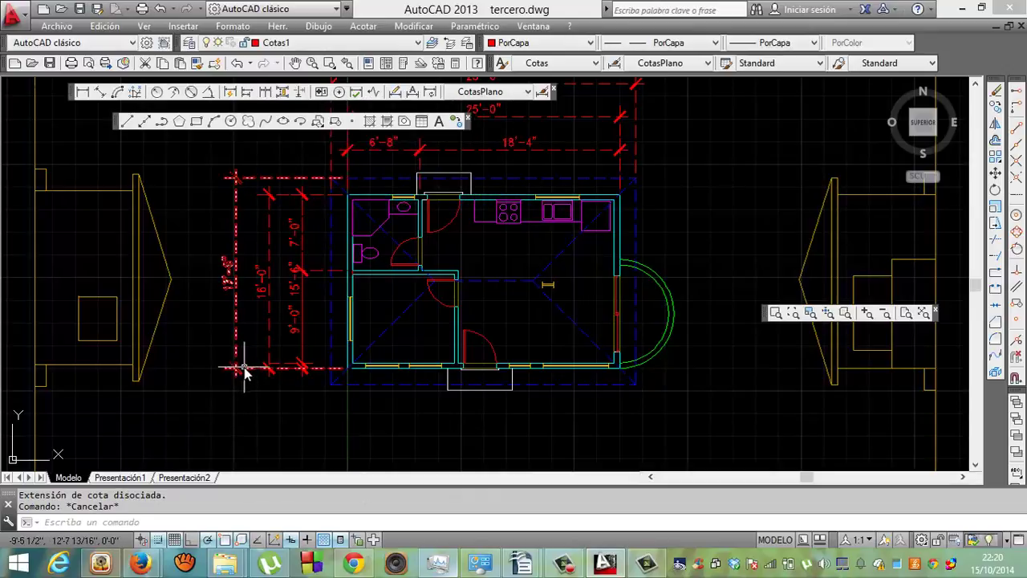
pyautogui.click(244, 368)
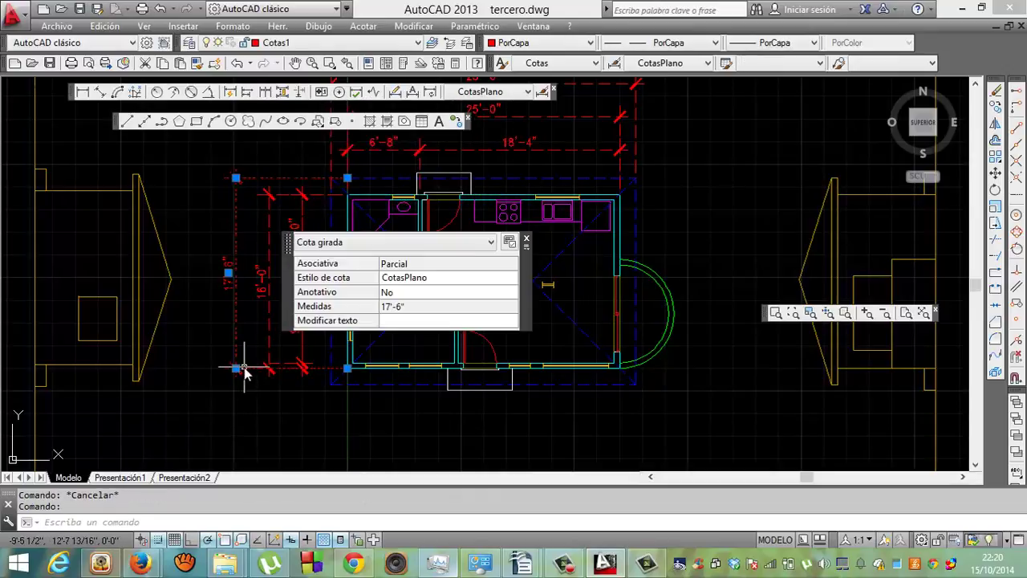
pyautogui.click(347, 369)
pyautogui.click(348, 385)
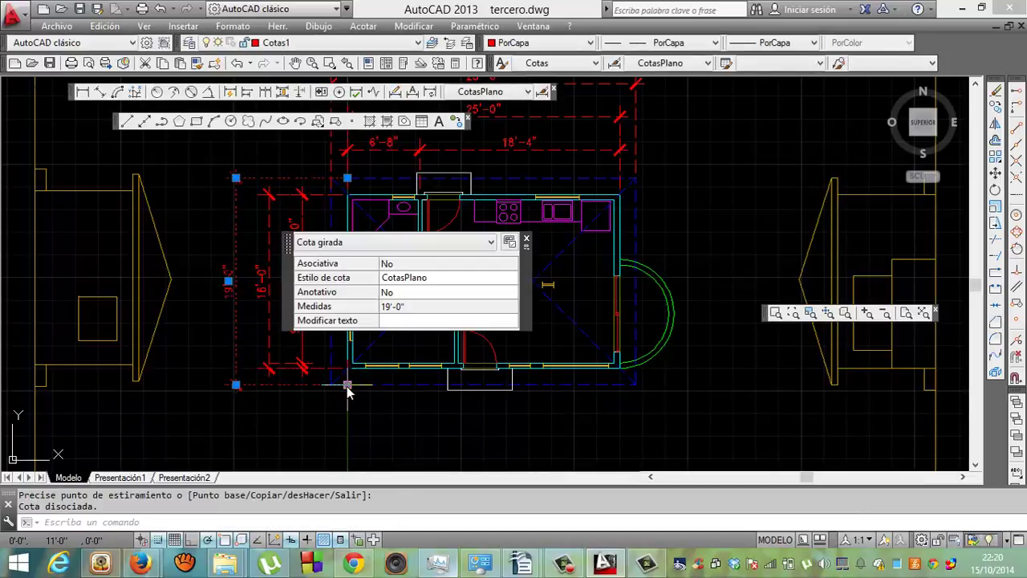
# Step: Add one more baseline dimension beyond it with ACOLINEABASE
pyautogui.write('acolineabase')
pyautogui.press('Return')
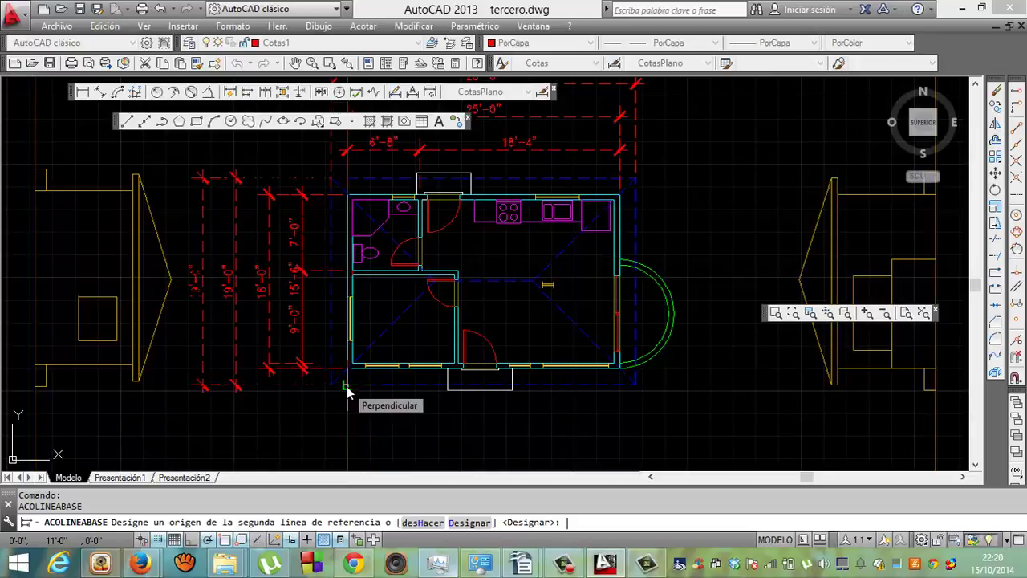
pyautogui.click(567, 567)
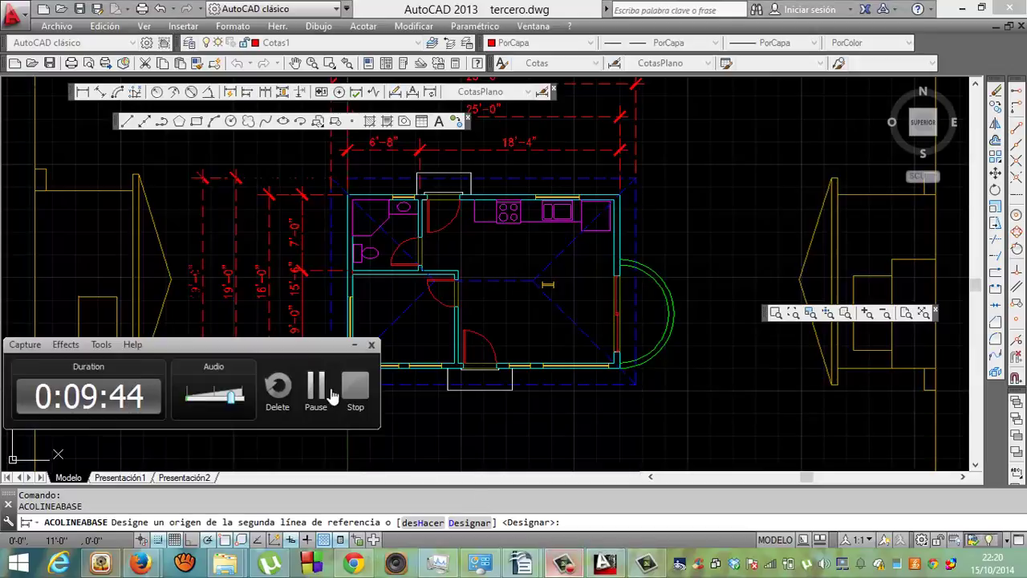